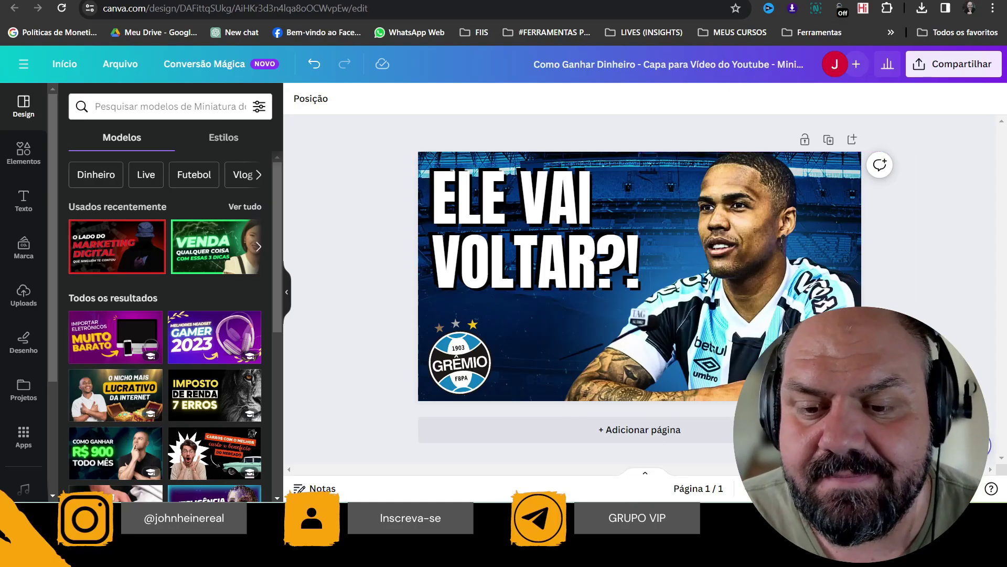
Switch to the text editor holding the narration script and clear the selection of the two highlighted paragraphs
key(alt+Tab)
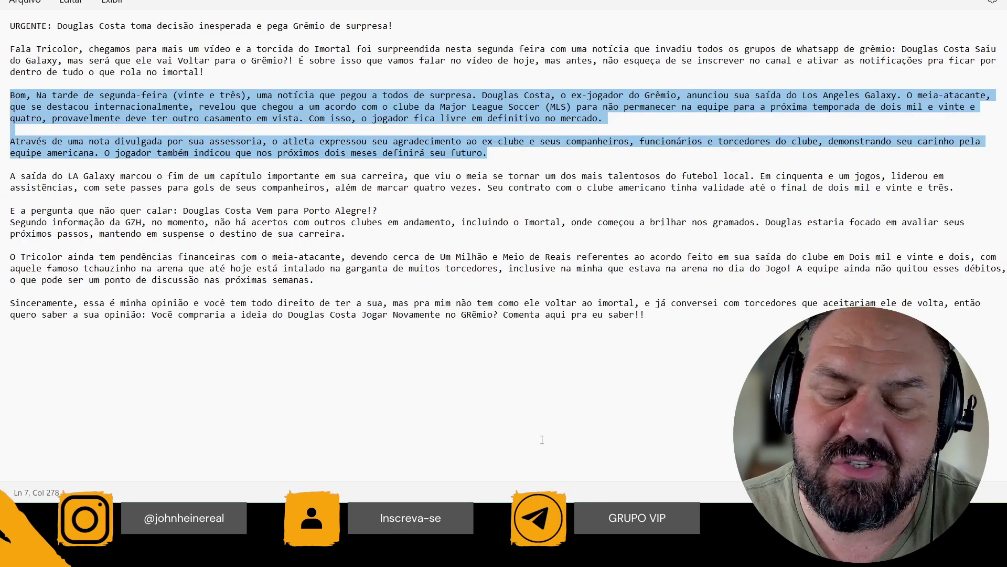
click(262, 77)
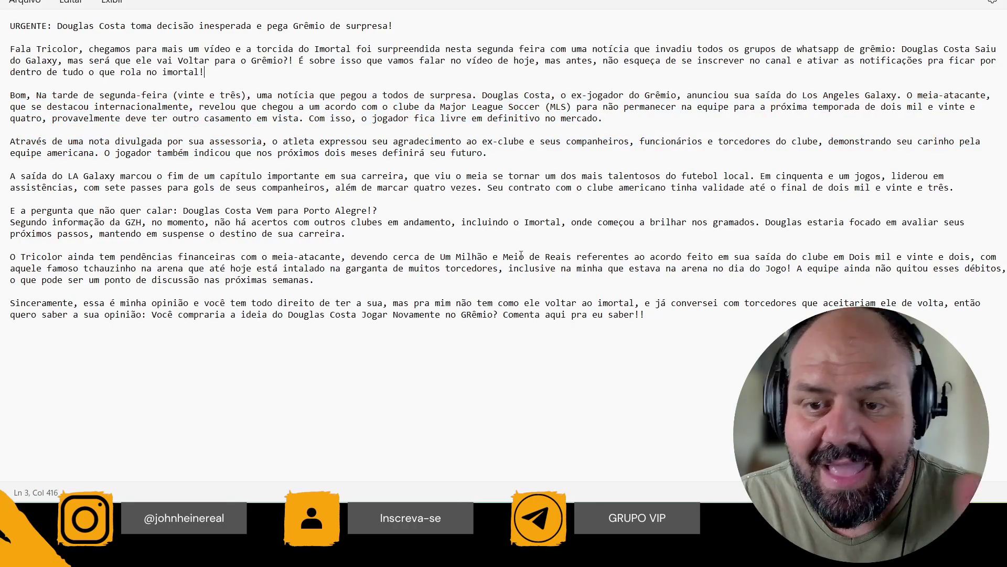
Switch to the video editor and delete all old image and audio clips from the timeline, keeping Pacote Night Club Overlay 01
mouse_move(690, 553)
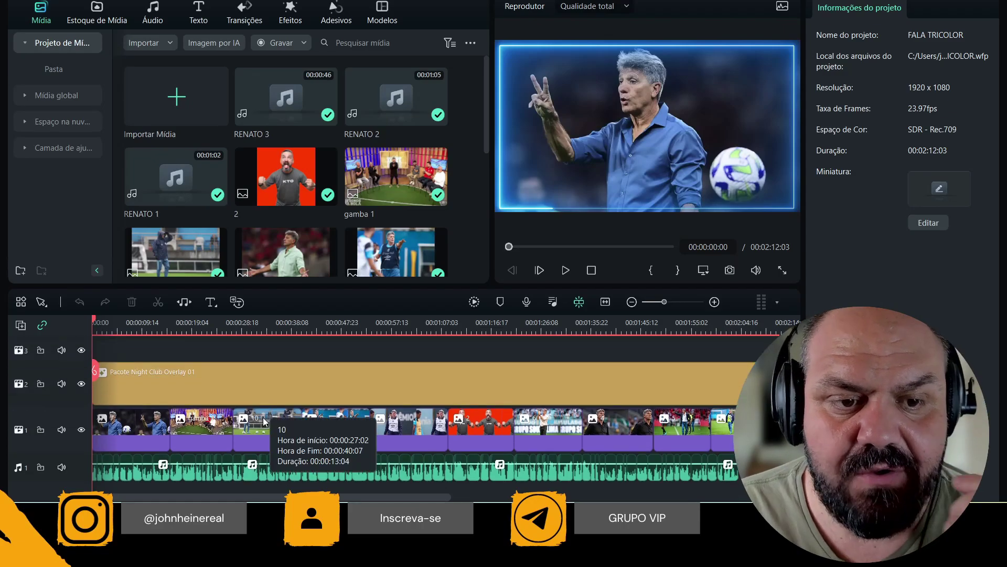
scroll(319, 424, down, 2)
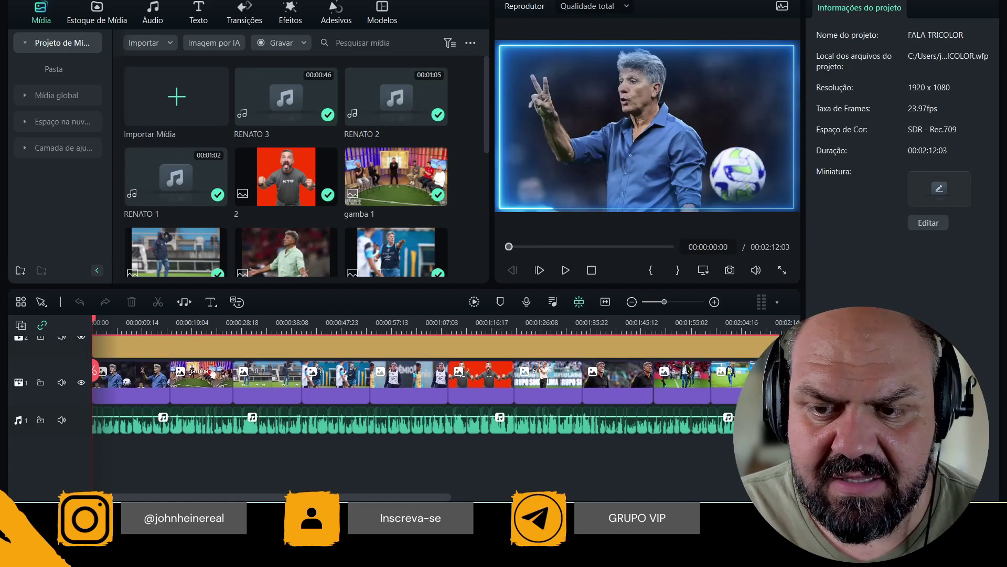
key(ctrl+a)
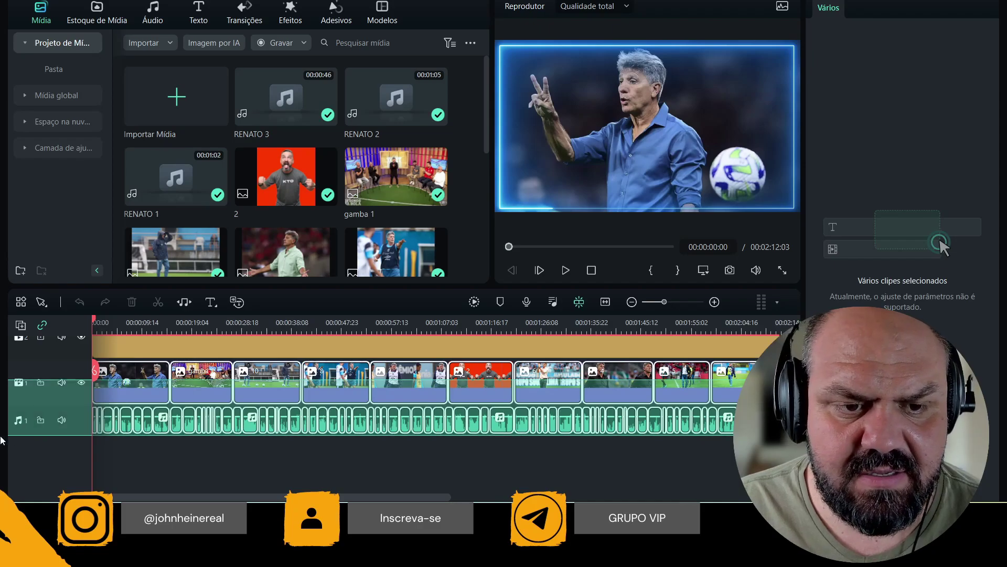
key(Delete)
click(262, 404)
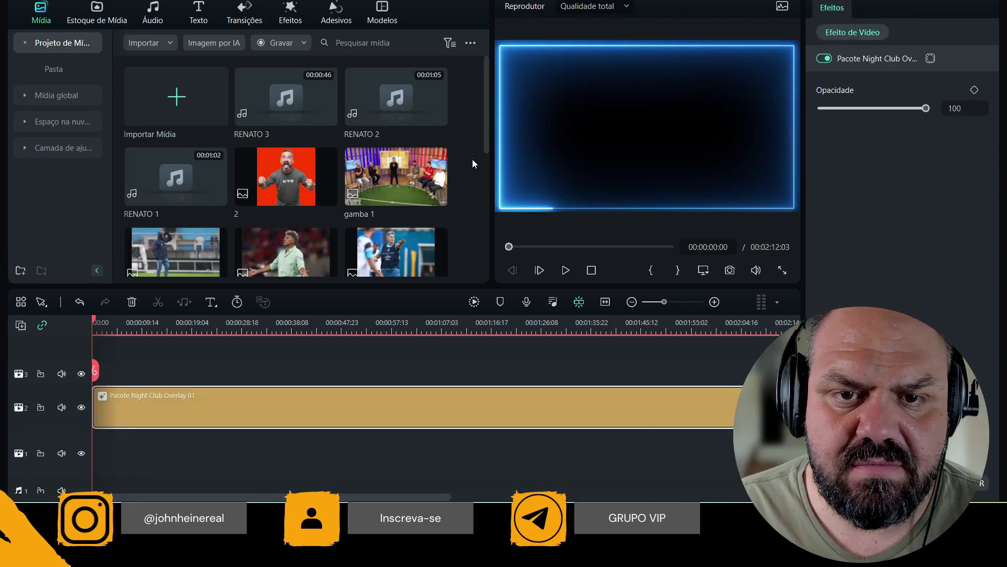
Delete all the old images and the RENATO 1, 2 and 3 audio files from the project media library
drag(472, 159, 310, 254)
key(Delete)
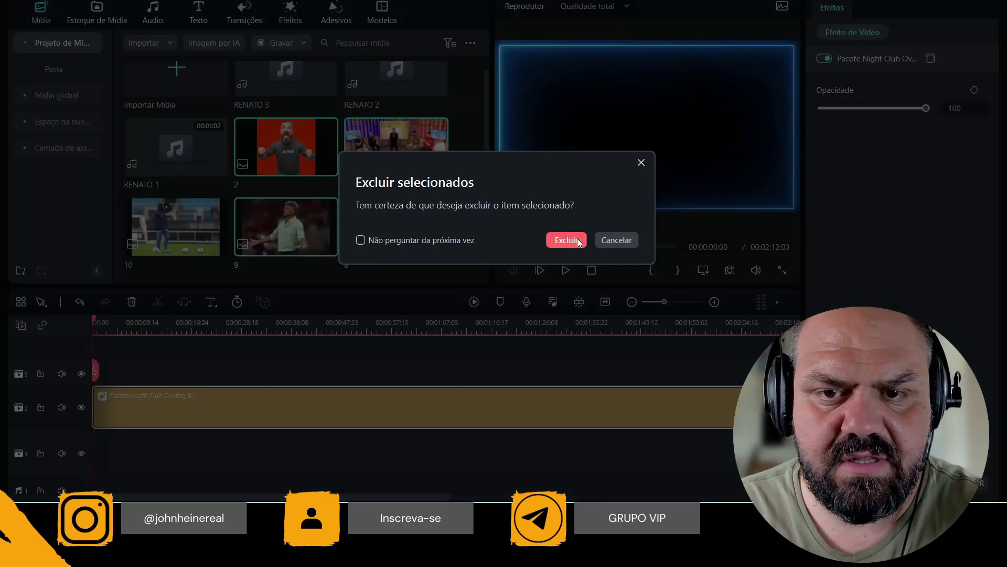
click(563, 242)
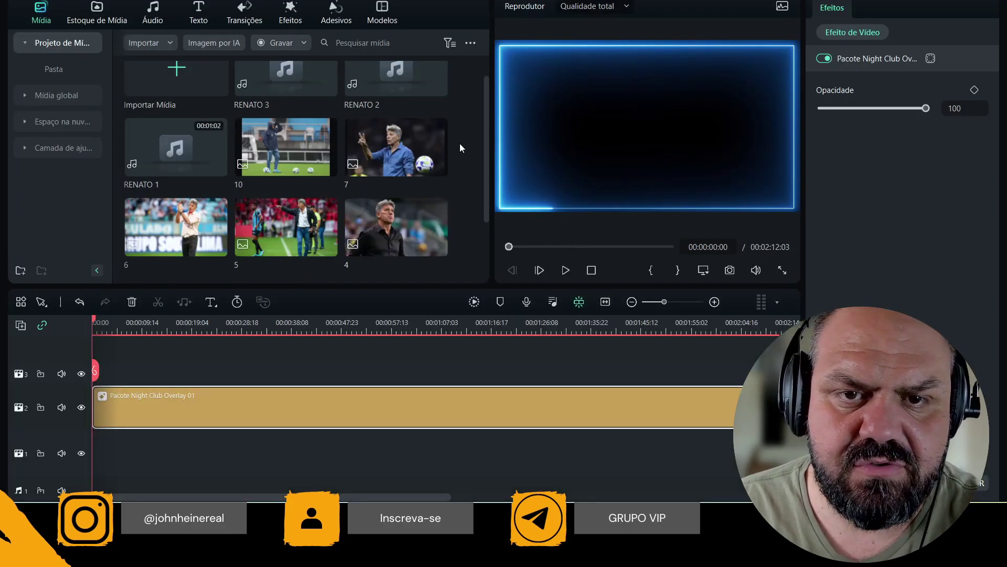
drag(460, 145, 297, 317)
key(Delete)
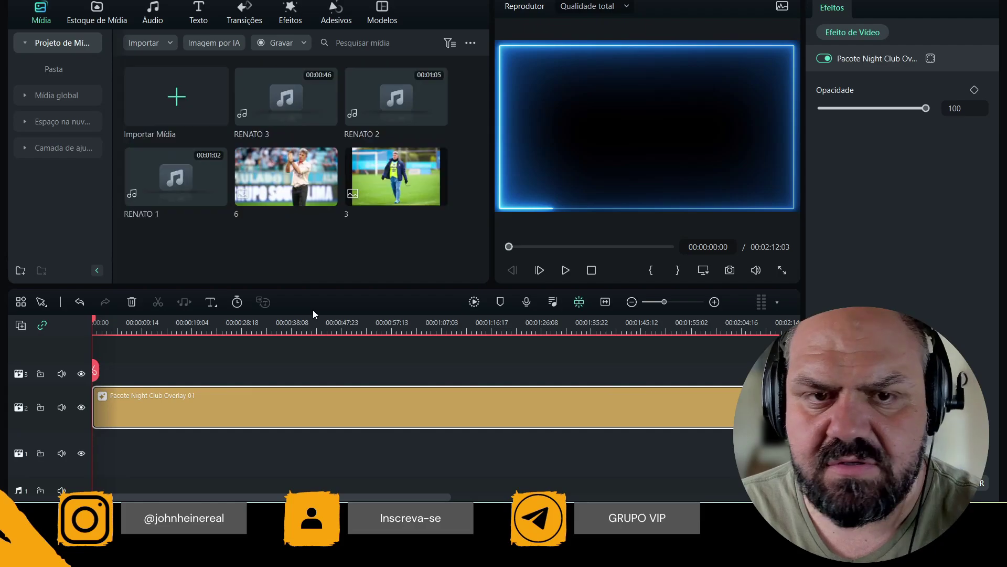
drag(455, 171, 316, 181)
key(Delete)
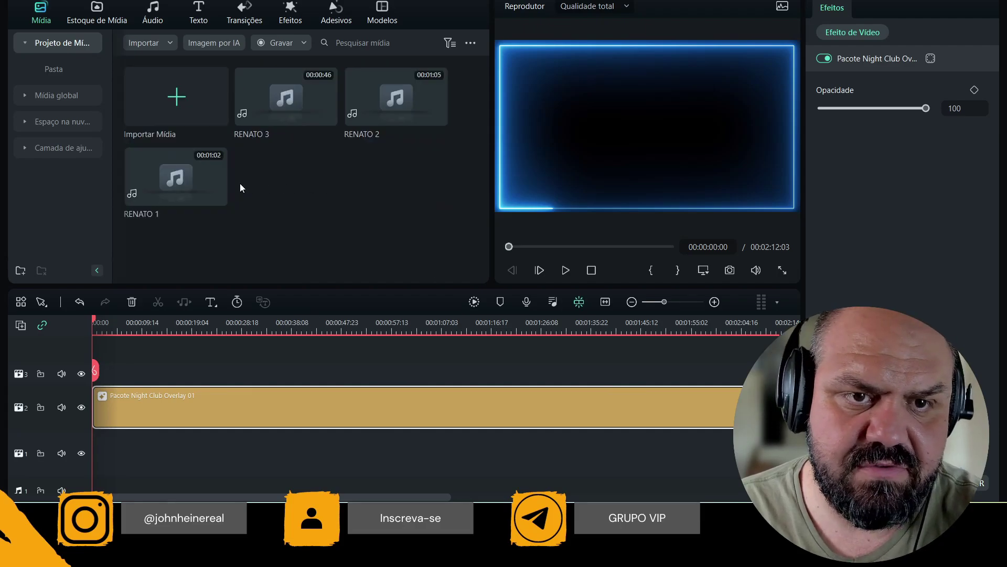
drag(489, 121, 316, 106)
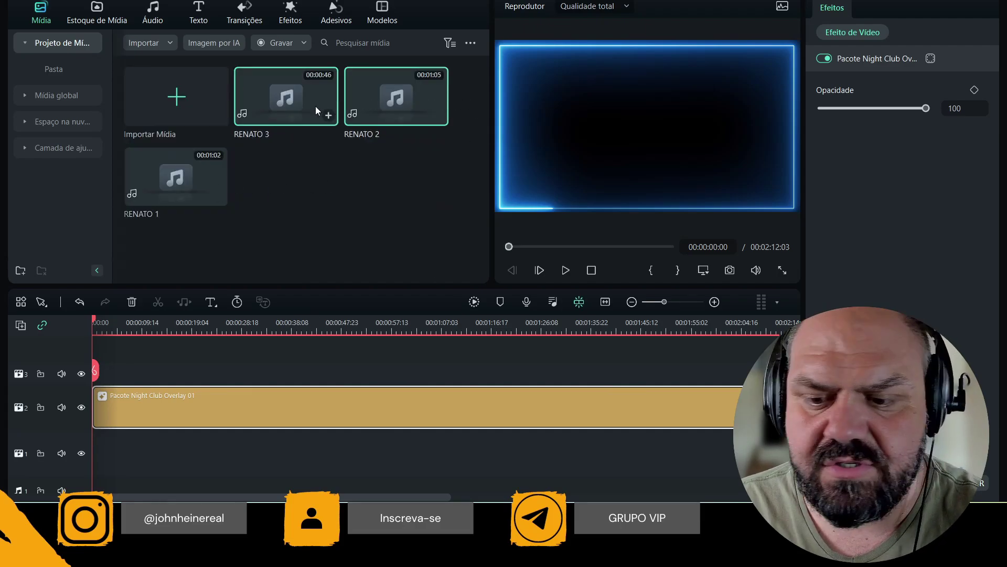
key(Delete)
drag(410, 91, 328, 105)
key(Delete)
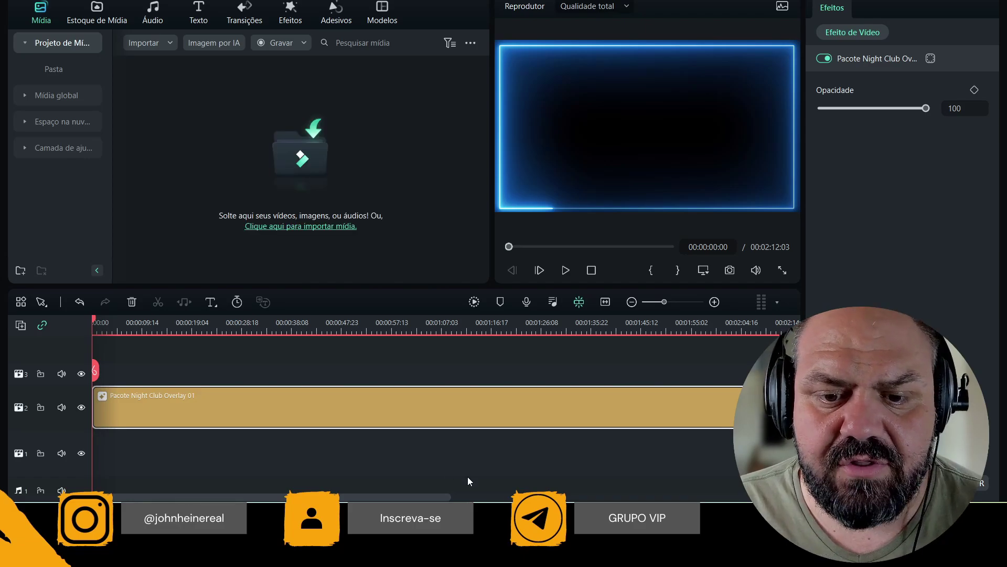
Import all files from the DOULAS COSTA folder in File Explorer into the project media library
mouse_move(519, 554)
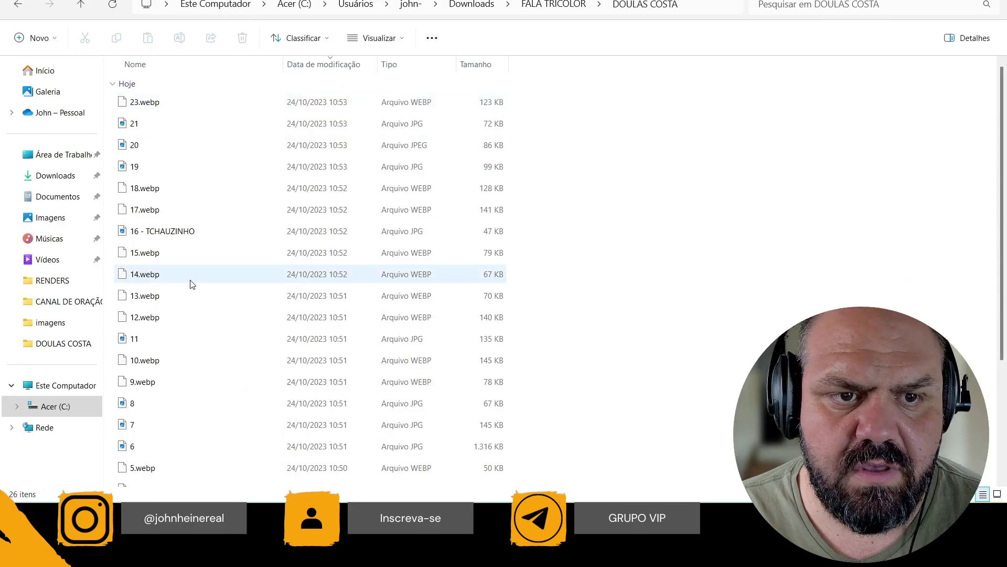
scroll(462, 322, down, 3)
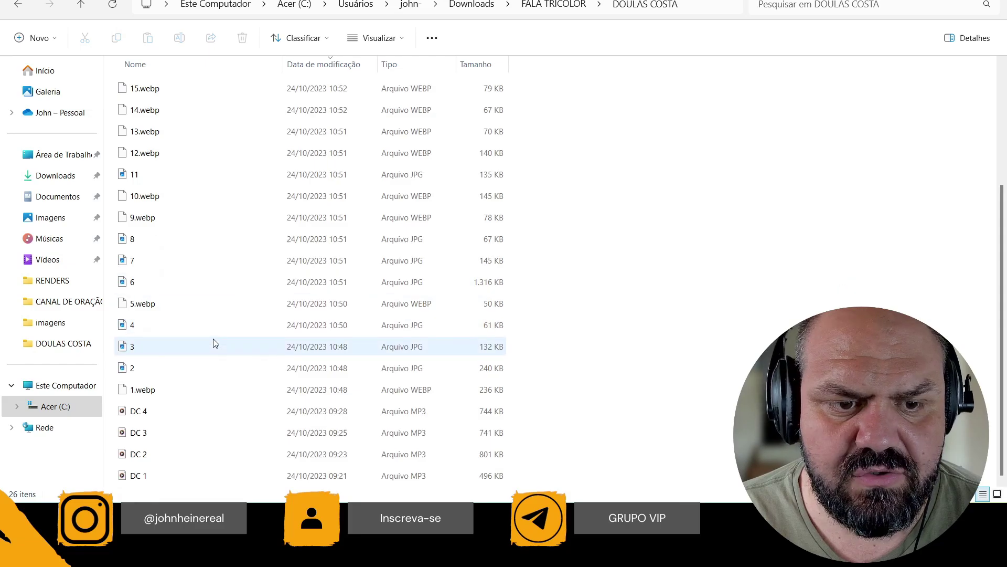
scroll(207, 230, up, 3)
key(ctrl+a)
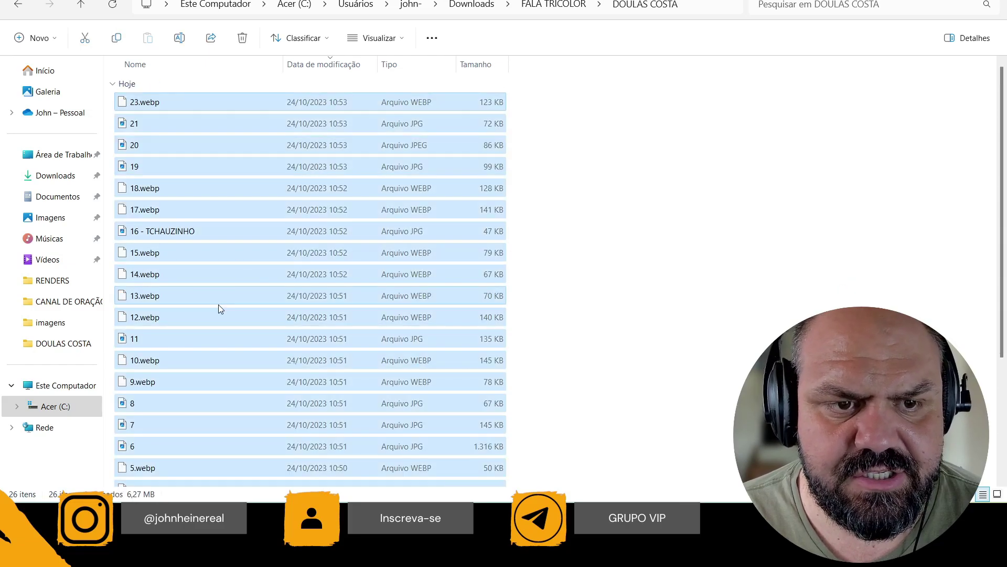
drag(188, 261, 234, 137)
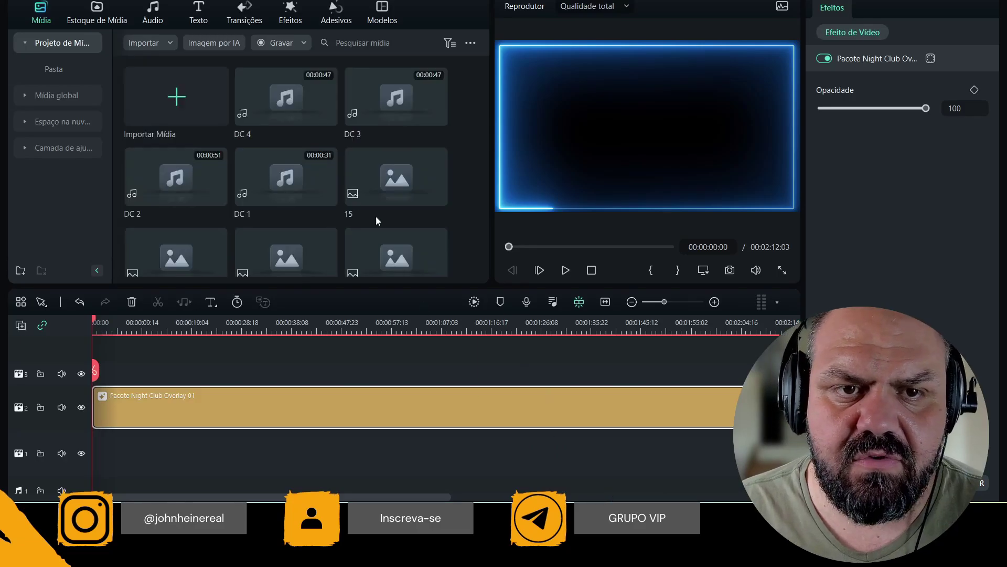
click(468, 117)
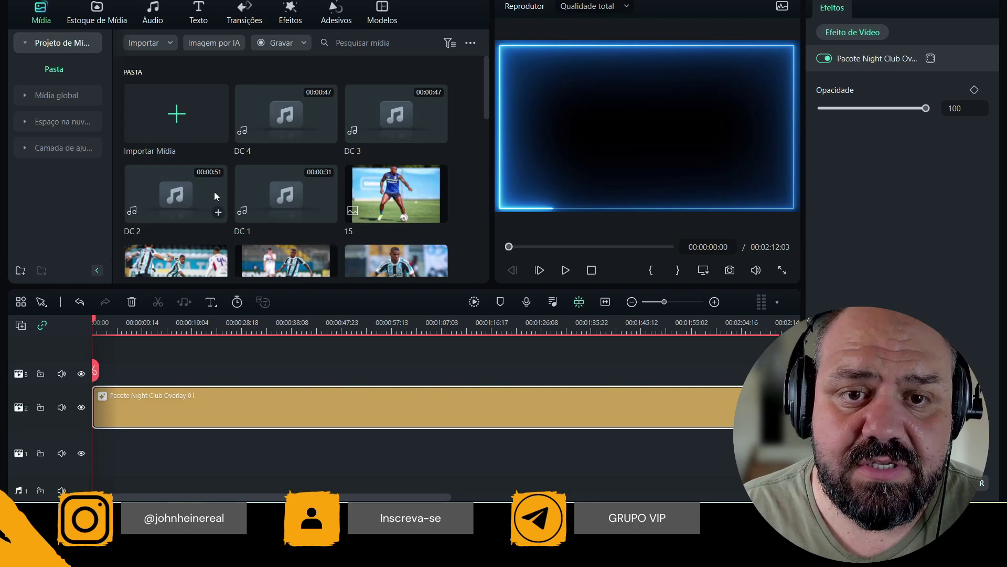
Place the audio files DC 1, DC 2, DC 3 and DC 4 end to end on audio track 1, starting at zero
drag(276, 197, 65, 427)
drag(176, 194, 260, 478)
drag(395, 113, 531, 479)
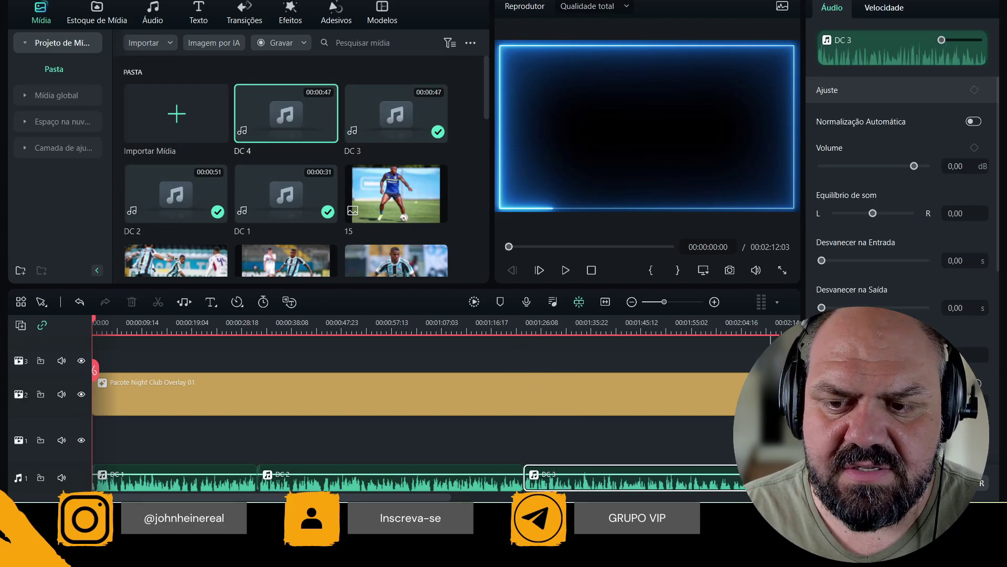
drag(771, 477, 770, 478)
Extend Pacote Night Club Overlay 01 to the end of the DC 4 audio at 00:02:57:21
drag(373, 496, 510, 496)
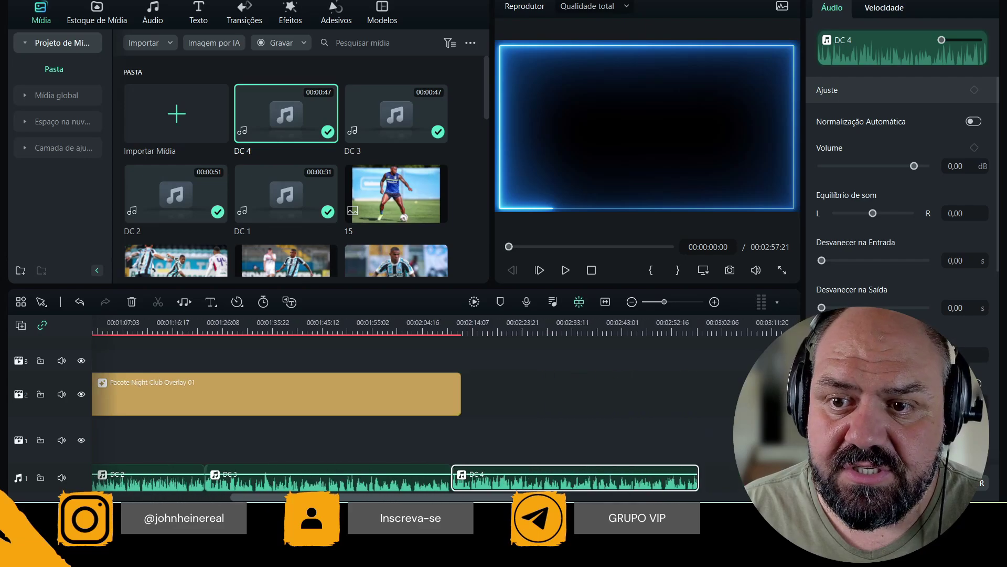
drag(485, 394, 723, 415)
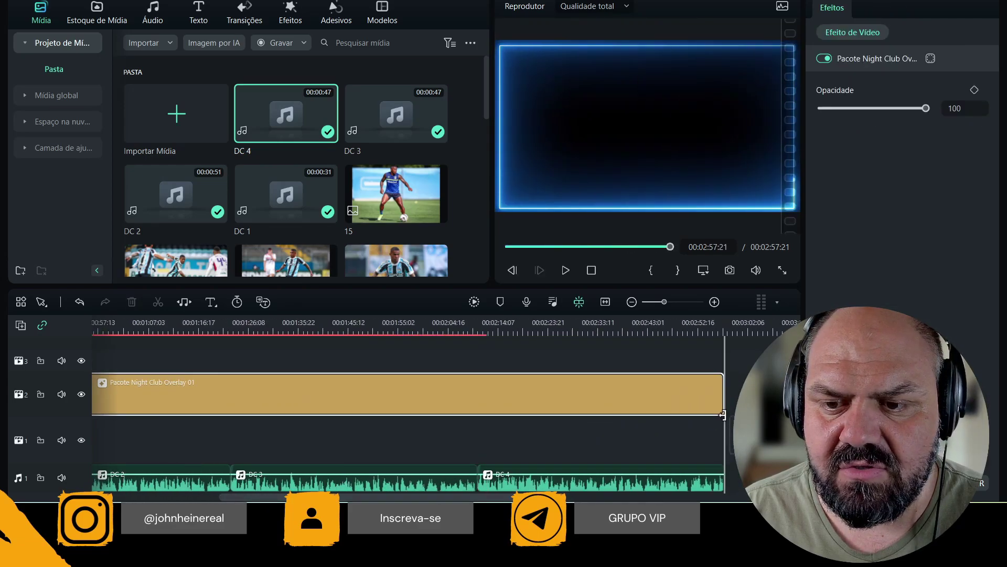
drag(438, 499, 312, 500)
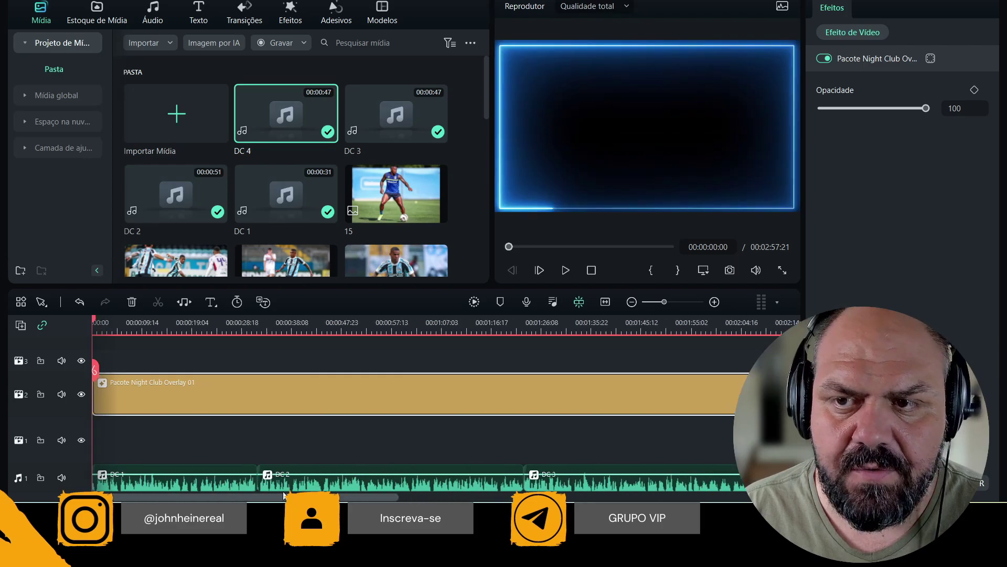
scroll(255, 254, down, 5)
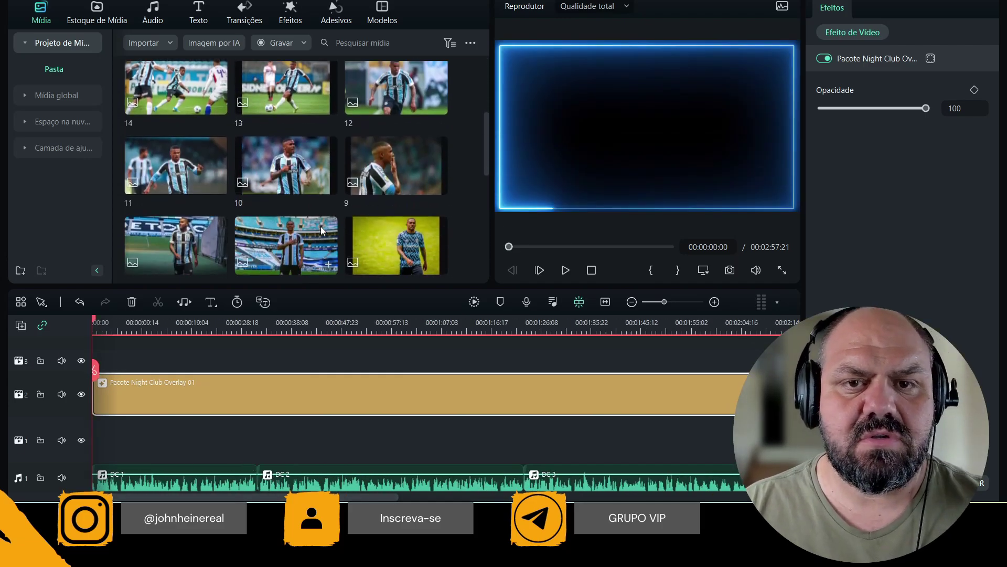
scroll(315, 241, up, 2)
scroll(336, 236, down, 5)
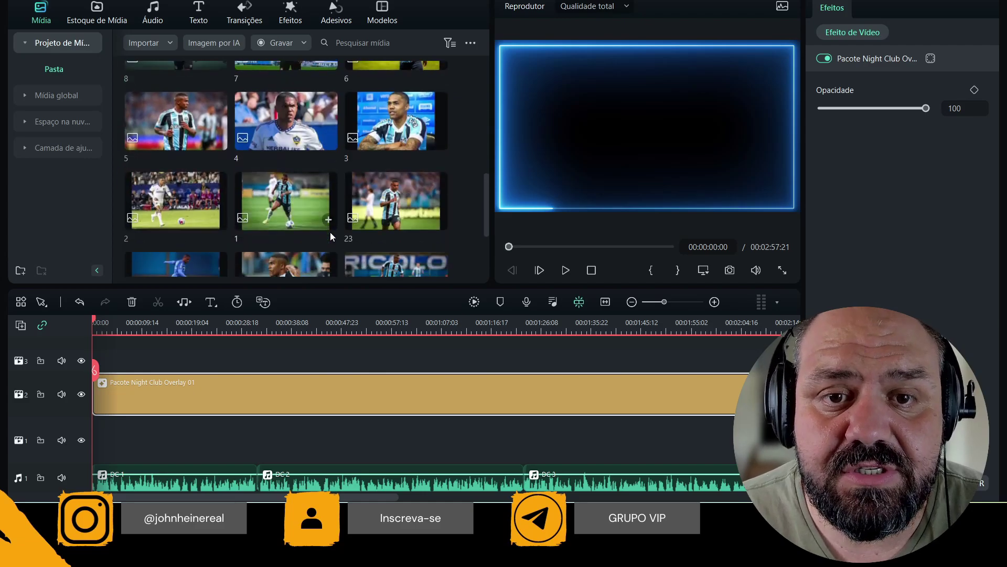
scroll(246, 215, up, 1)
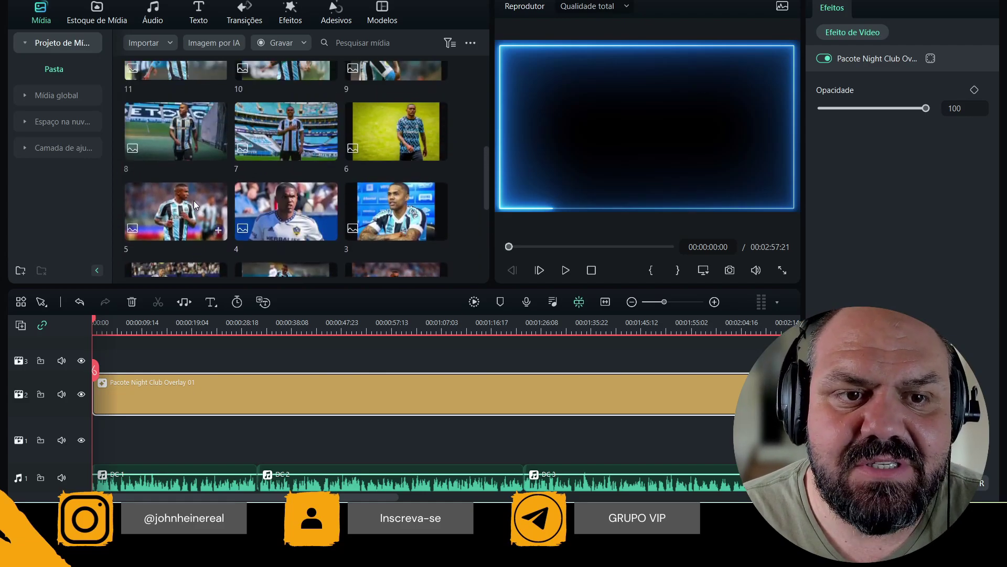
scroll(189, 218, down, 1)
drag(286, 124, 182, 438)
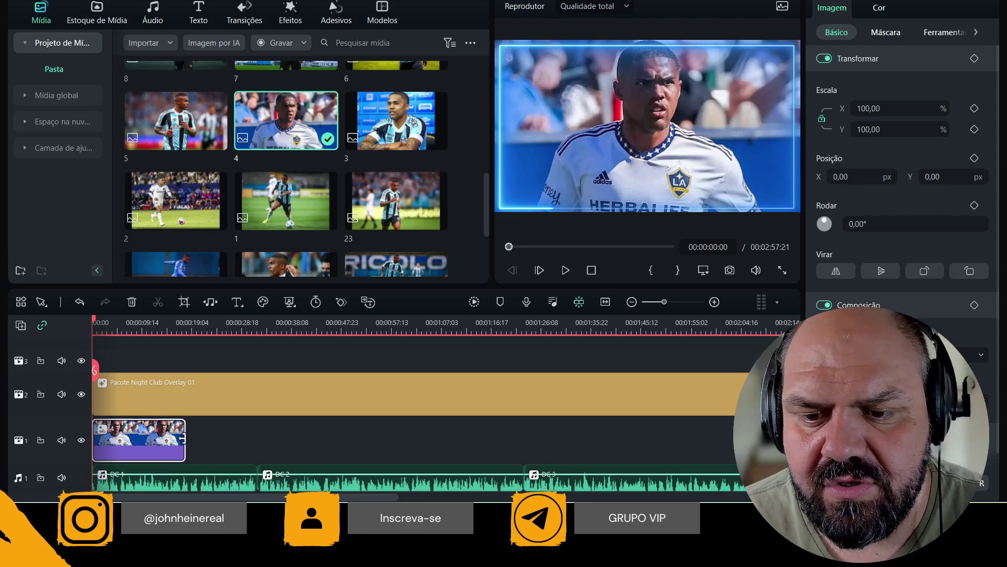
key(space)
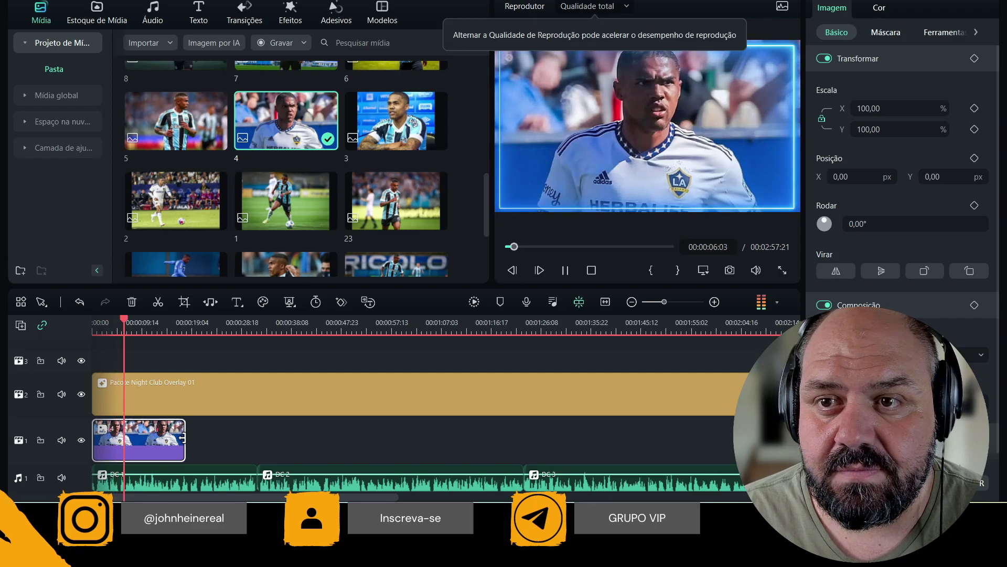
key(space)
key(Delete)
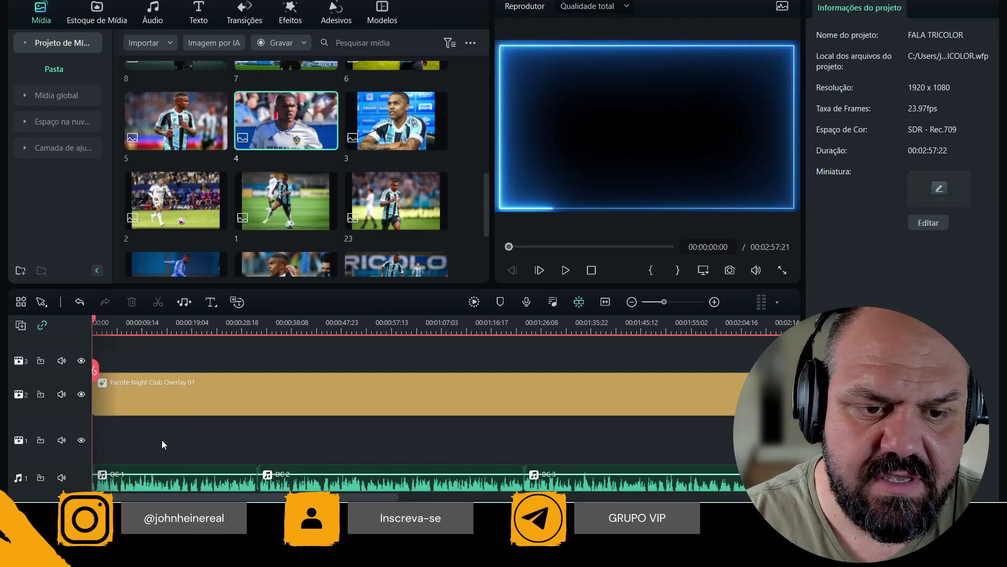
Place image 10 at the start of video track 1 and extend it to about 15 seconds
scroll(297, 183, down, 2)
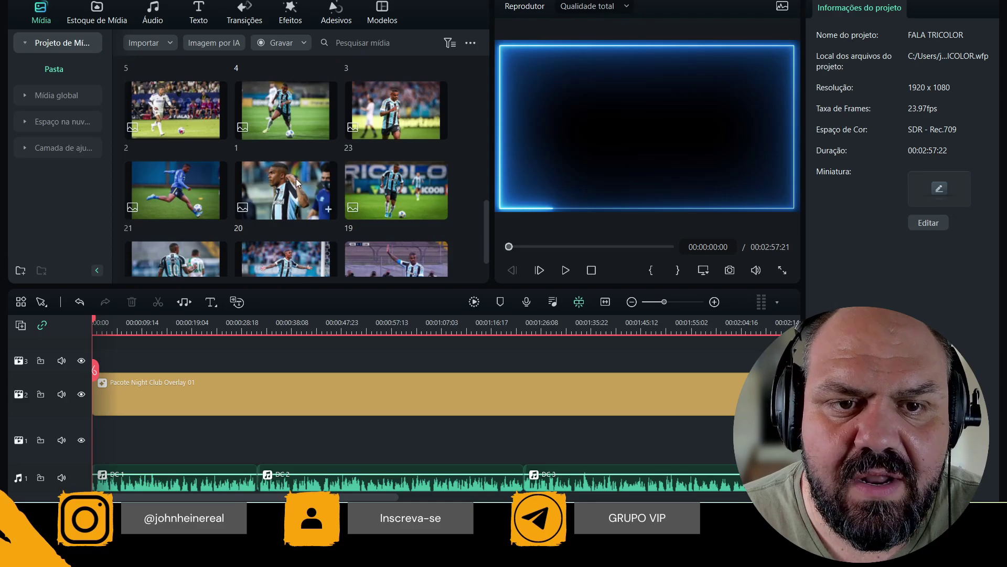
scroll(292, 187, down, 1)
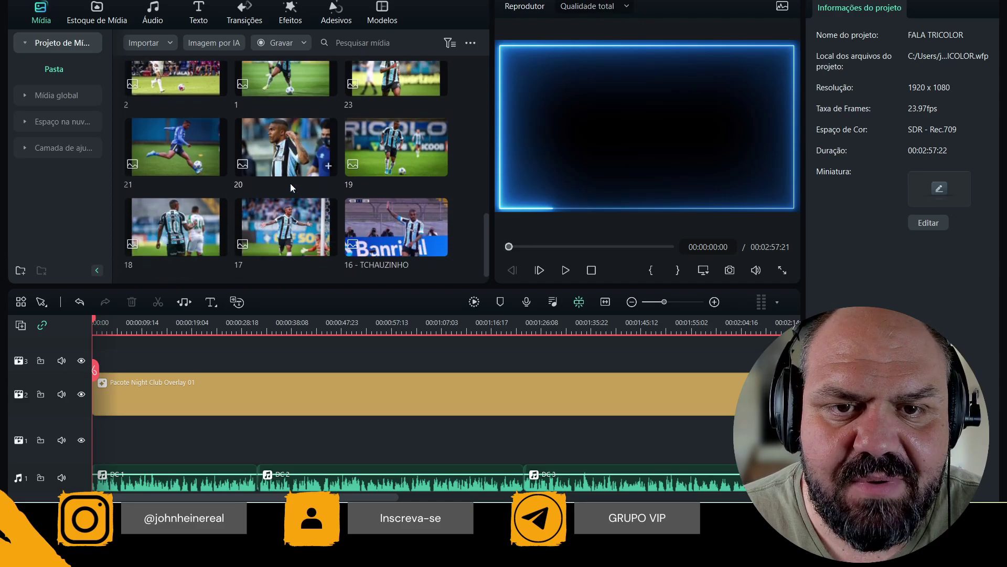
scroll(278, 184, down, 5)
drag(286, 120, 171, 440)
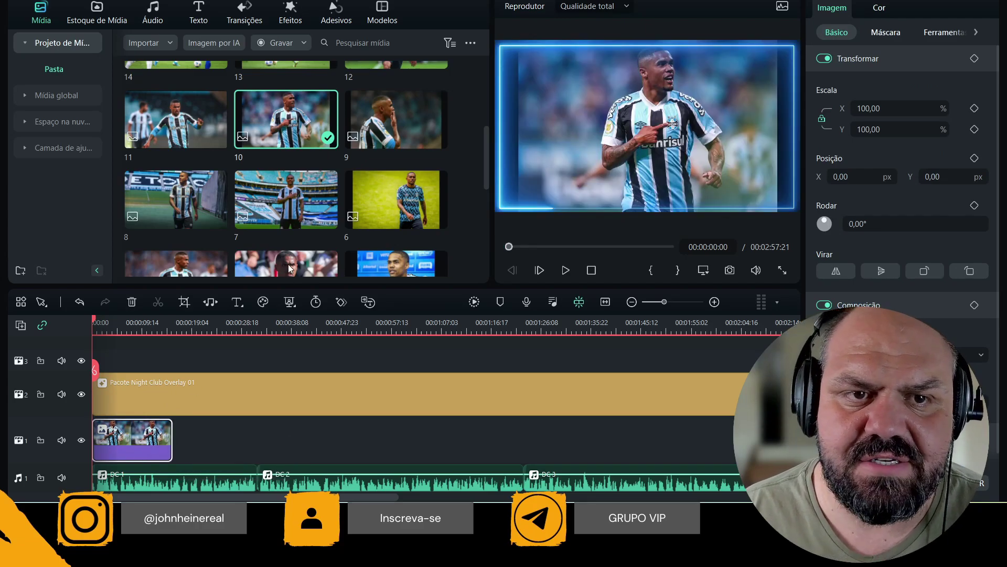
Add images 15, 14, 13 and 12 back to back after image 10 on video track 1, extending them to about 00:01:06
scroll(378, 147, up, 2)
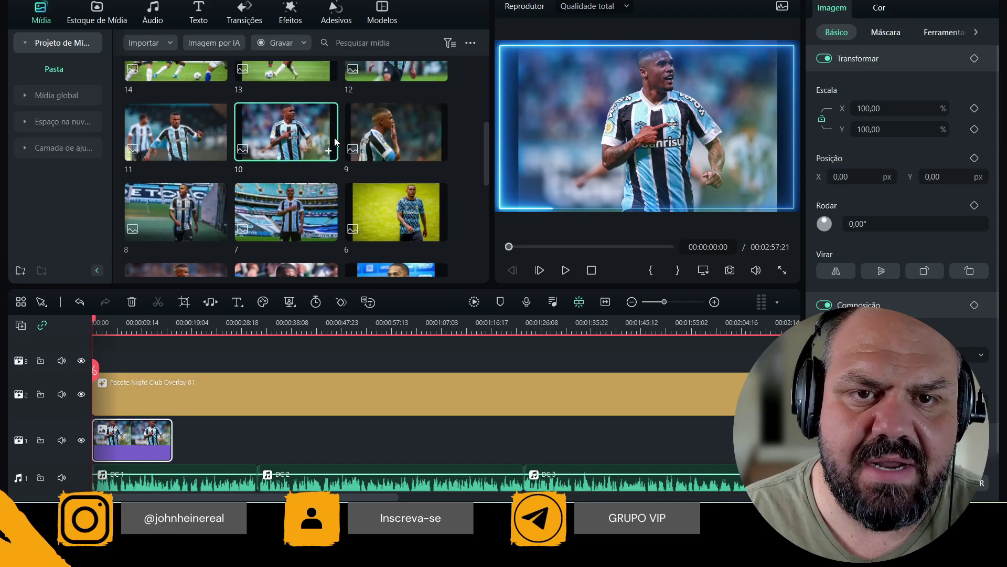
scroll(365, 174, up, 2)
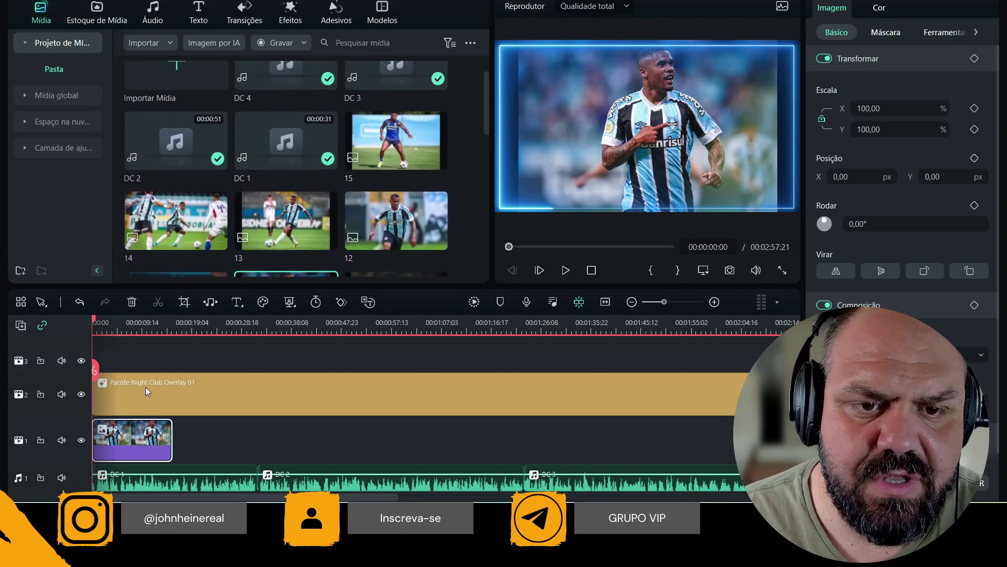
drag(394, 139, 240, 429)
drag(219, 236, 309, 429)
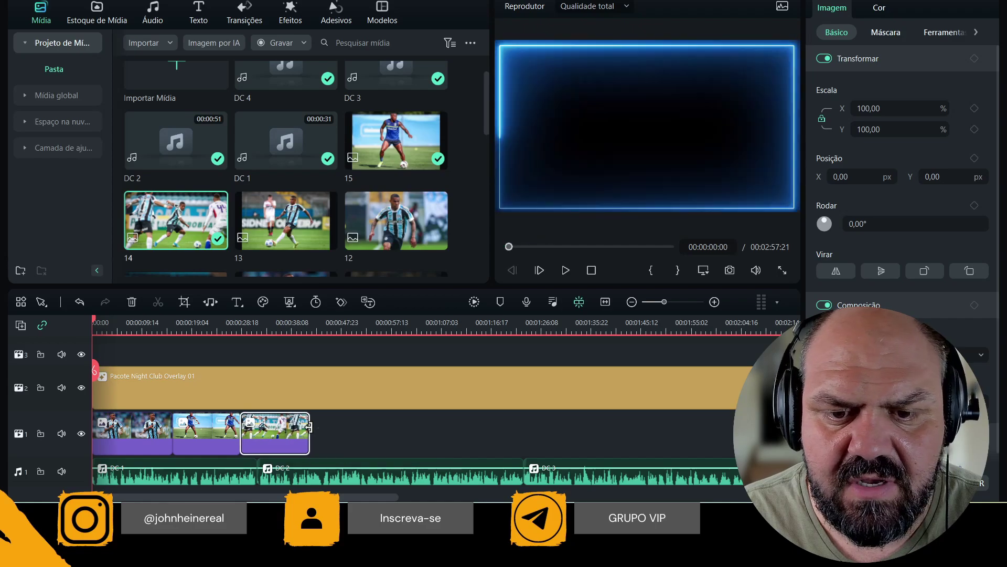
drag(286, 220, 368, 427)
drag(399, 223, 438, 428)
key(Home)
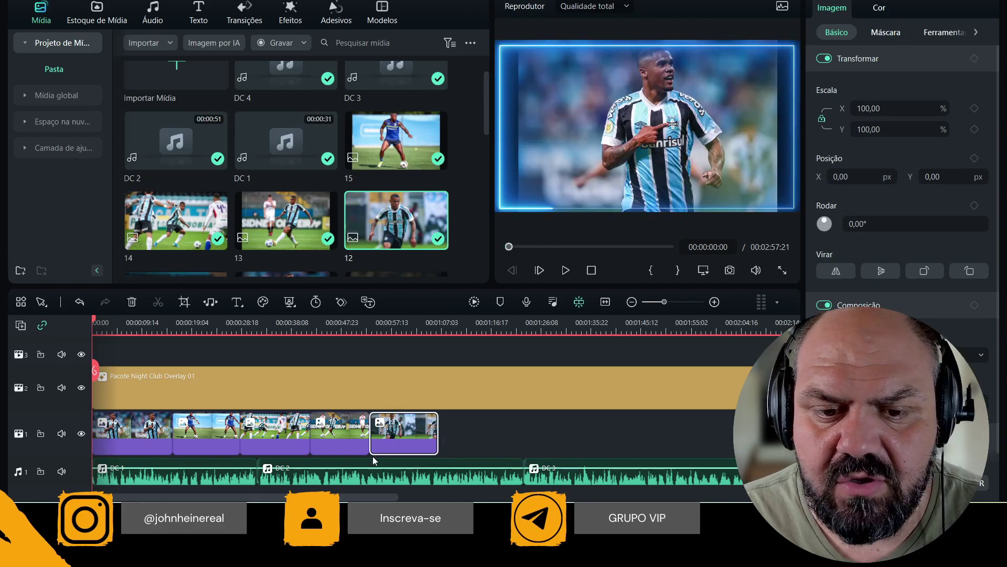
Add images 11, 9, 8 and 3 back to back after image 12 on video track 1, extending them to about 00:01:56
drag(316, 496, 374, 496)
scroll(372, 190, down, 3)
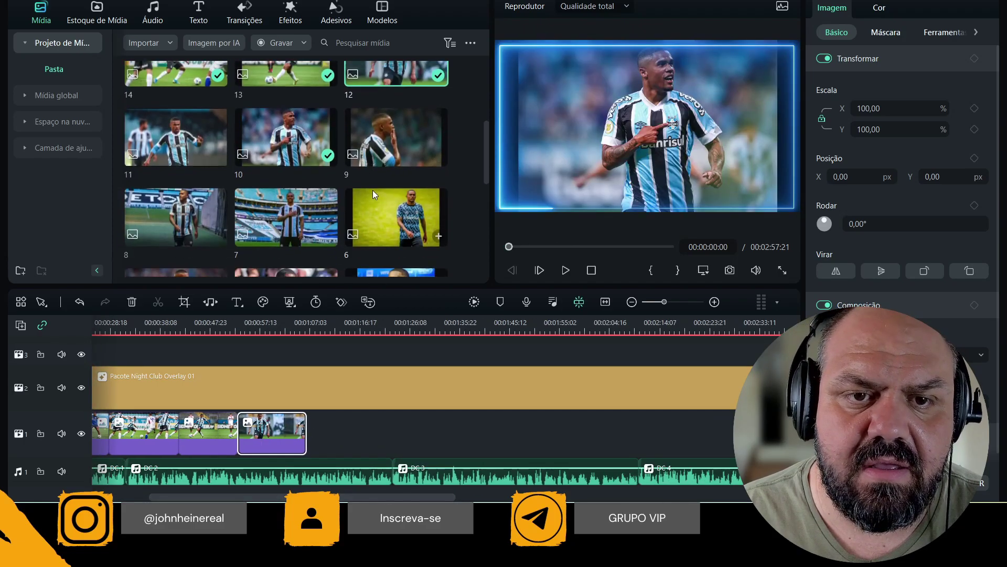
drag(178, 117, 365, 428)
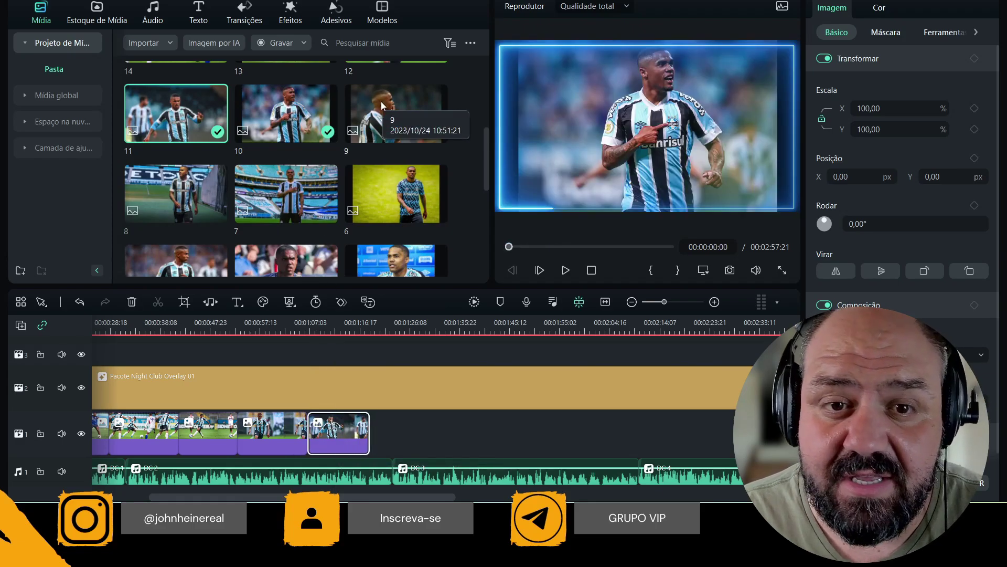
drag(381, 106, 392, 427)
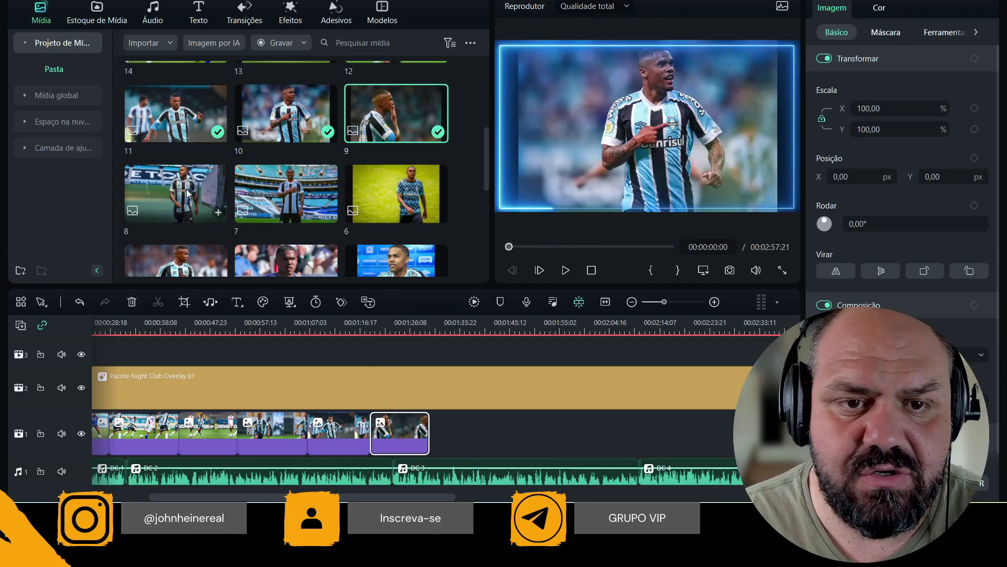
scroll(189, 194, down, 3)
drag(188, 108, 496, 429)
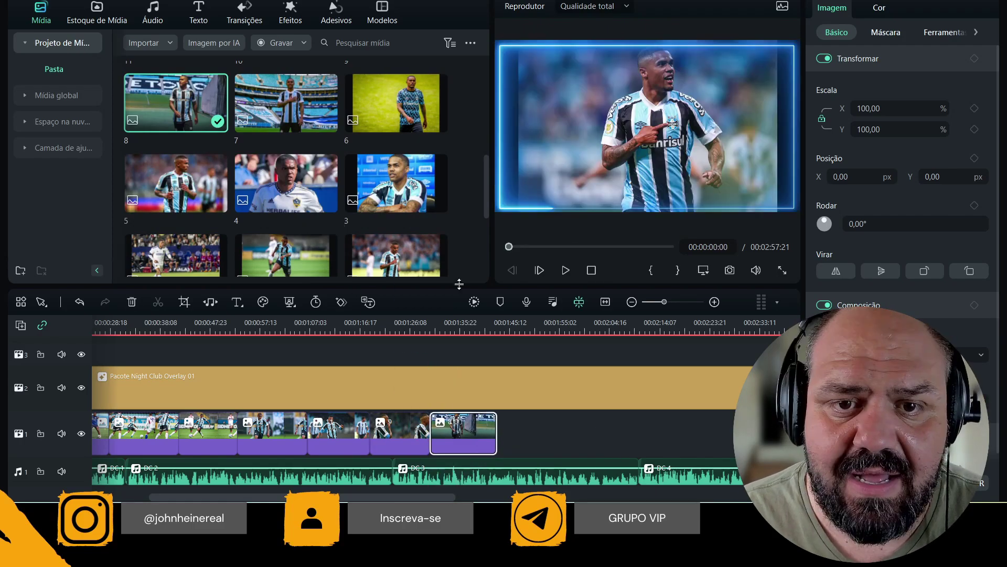
drag(380, 182, 567, 429)
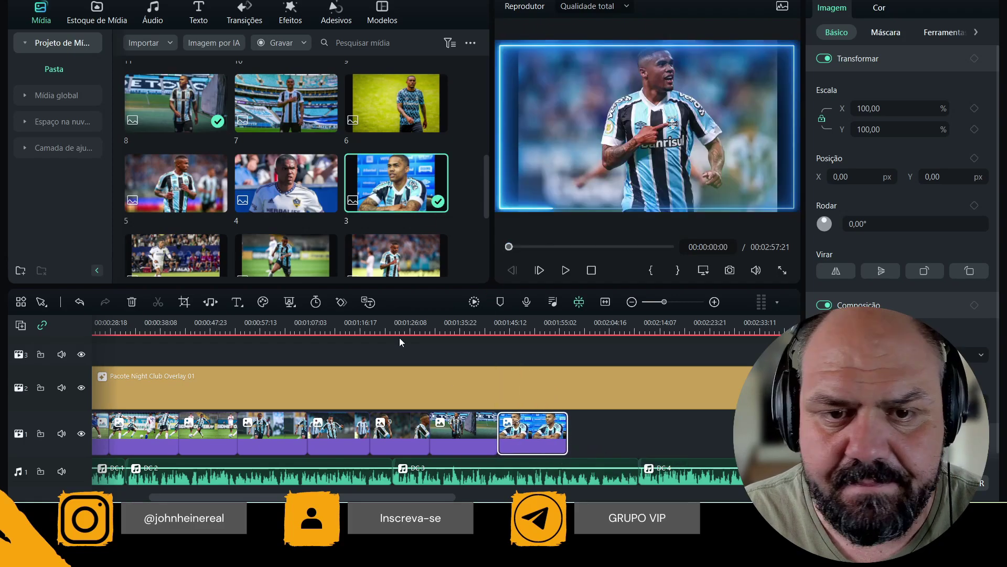
Move the Pacote Night Club Overlay 01 effect up to video track 3, leaving video track 2 free
scroll(341, 389, left, 3)
drag(341, 389, 338, 354)
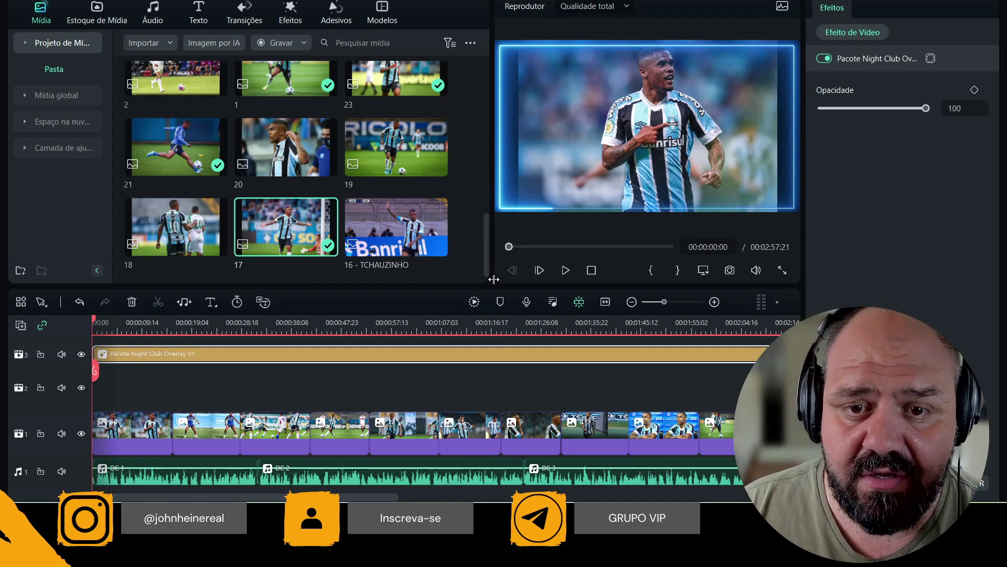
mouse_move(406, 240)
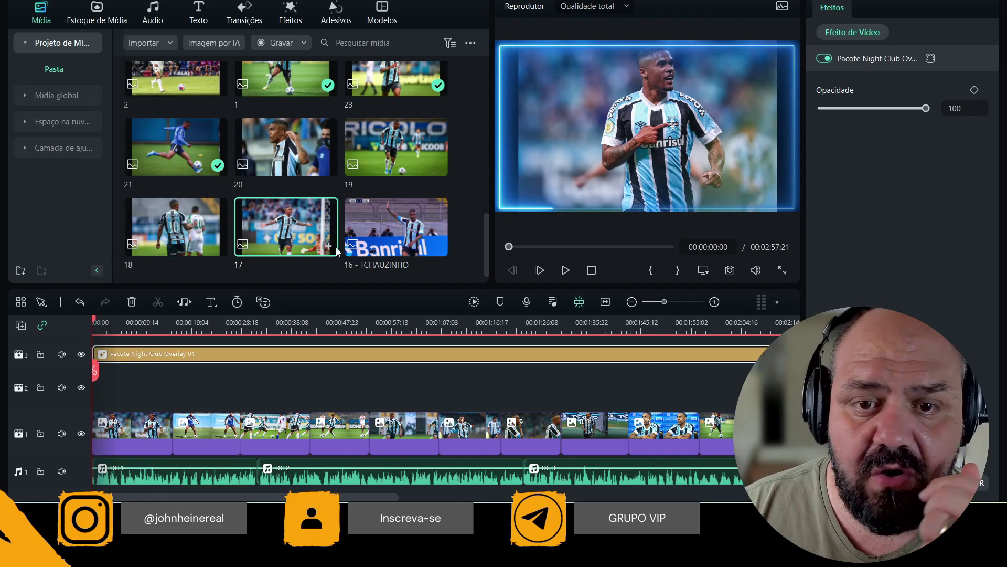
mouse_move(406, 241)
mouse_down()
mouse_move(691, 387)
mouse_move(674, 395)
mouse_move(419, 240)
mouse_up()
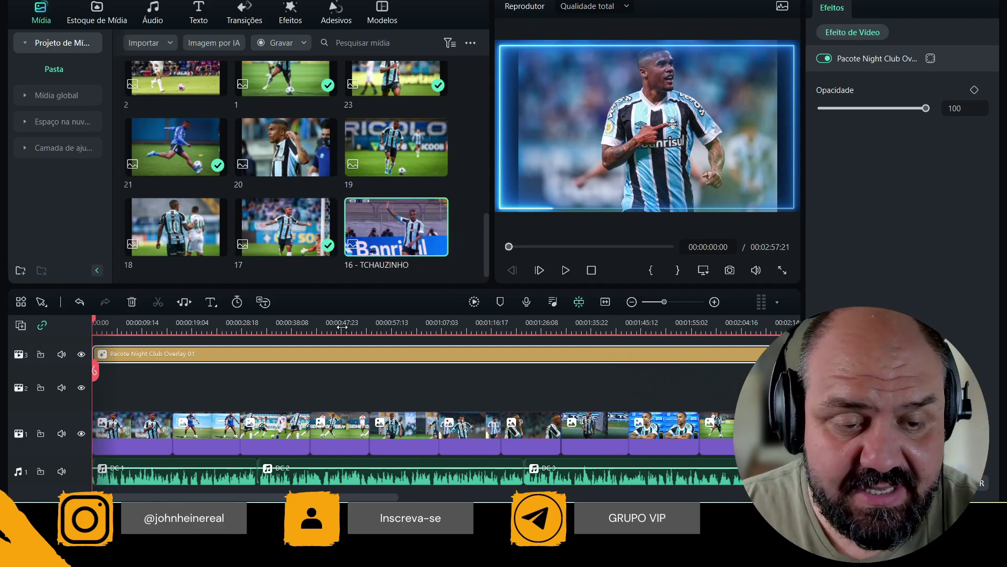
Crop image 10, the first clip, to a 16:9 ratio with the crop frame aligned to the picture's upper edge
click(132, 442)
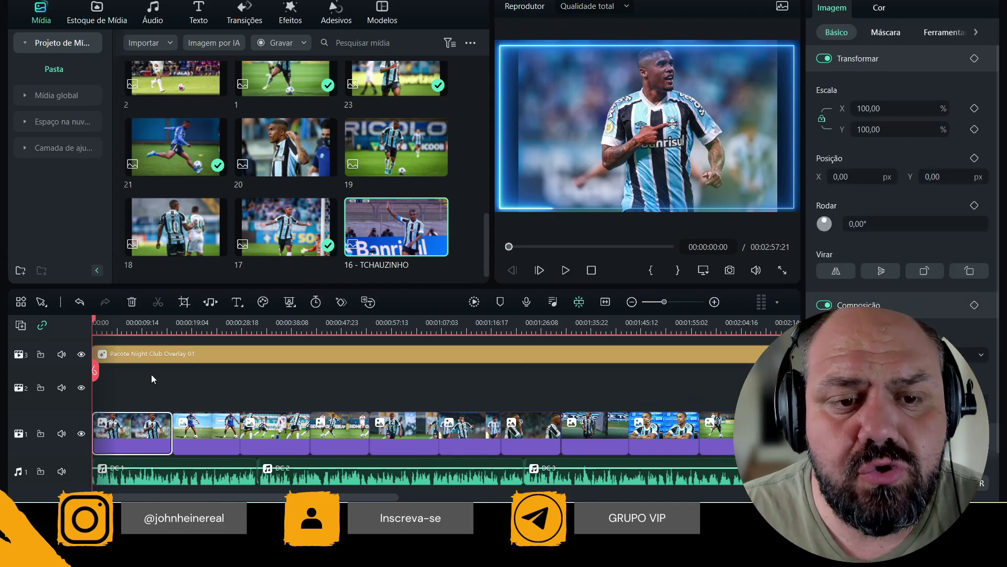
click(184, 302)
click(203, 394)
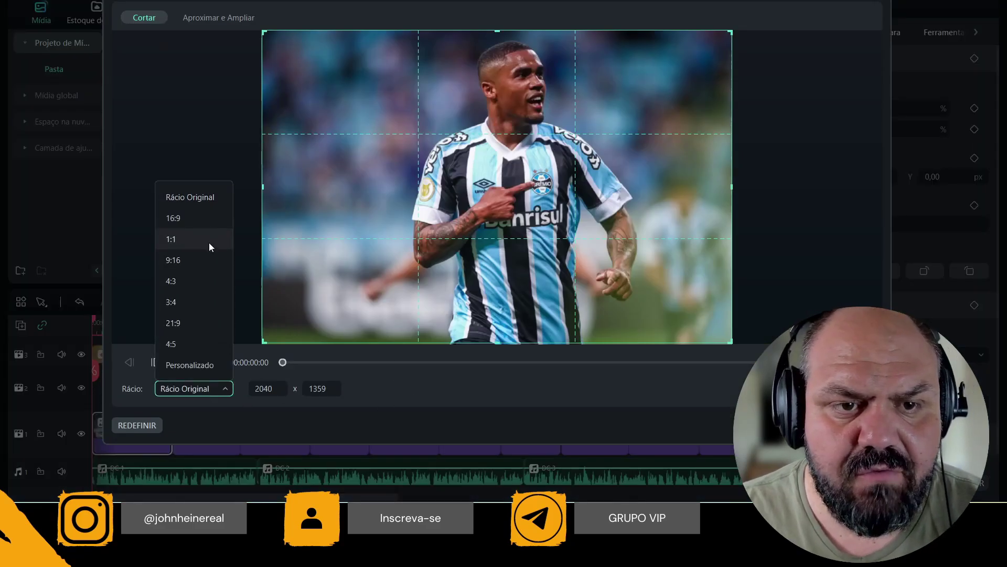
click(203, 215)
drag(694, 129, 694, 105)
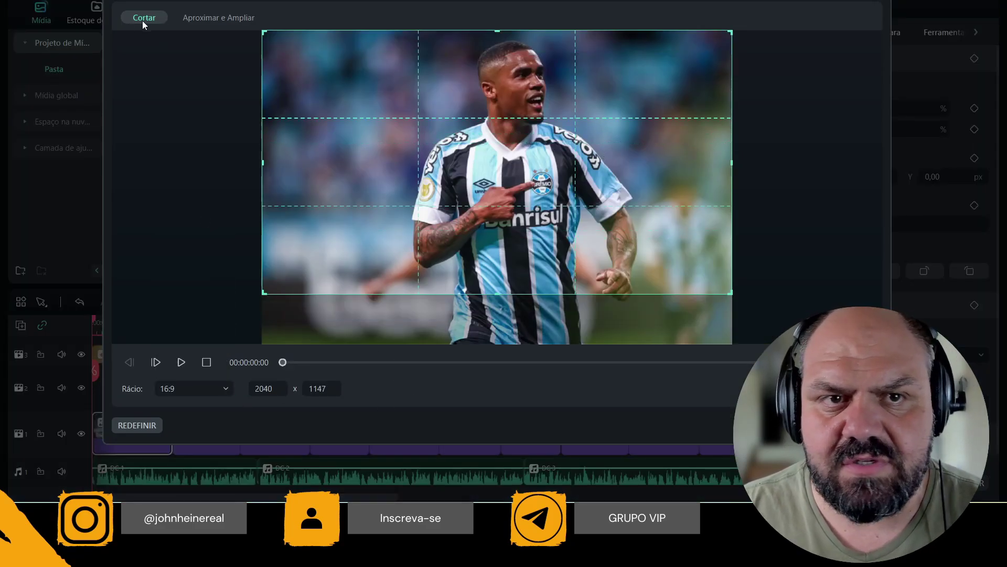
Give image 10 a reversed pan-and-zoom that starts tight on the hand pointing at the crest and ends on the wide frame
click(237, 18)
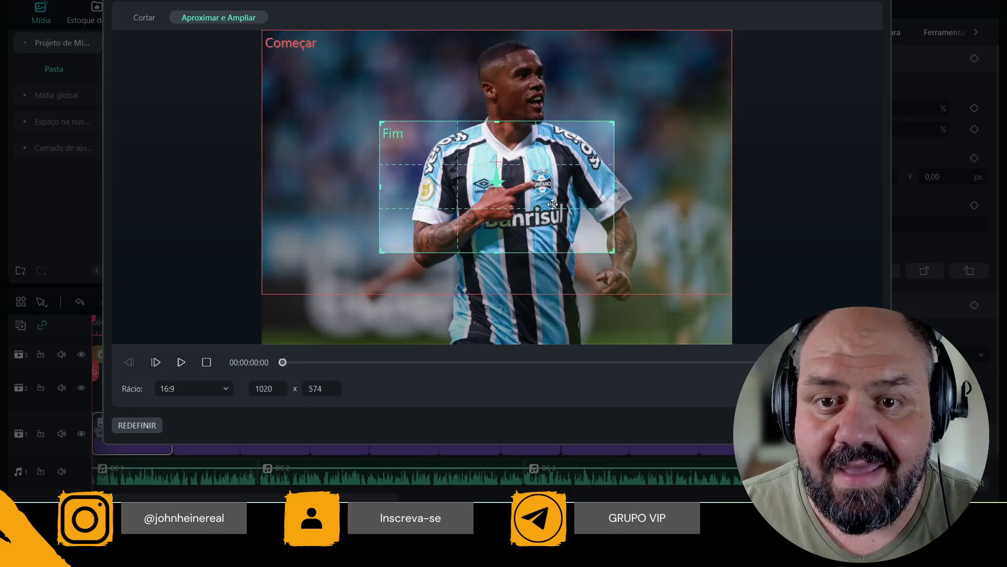
drag(552, 204, 552, 220)
click(749, 389)
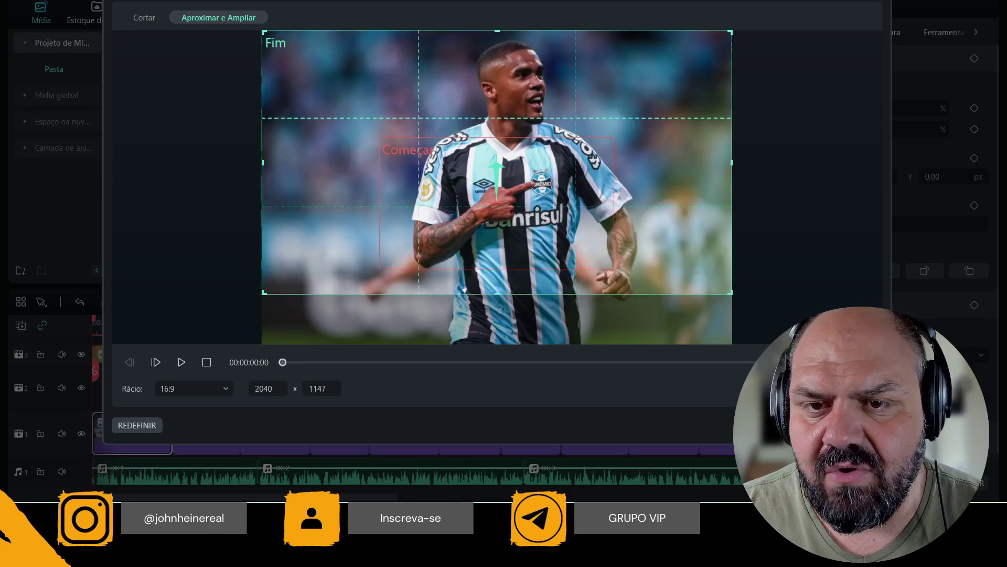
click(486, 197)
drag(379, 141, 423, 152)
drag(537, 226, 524, 217)
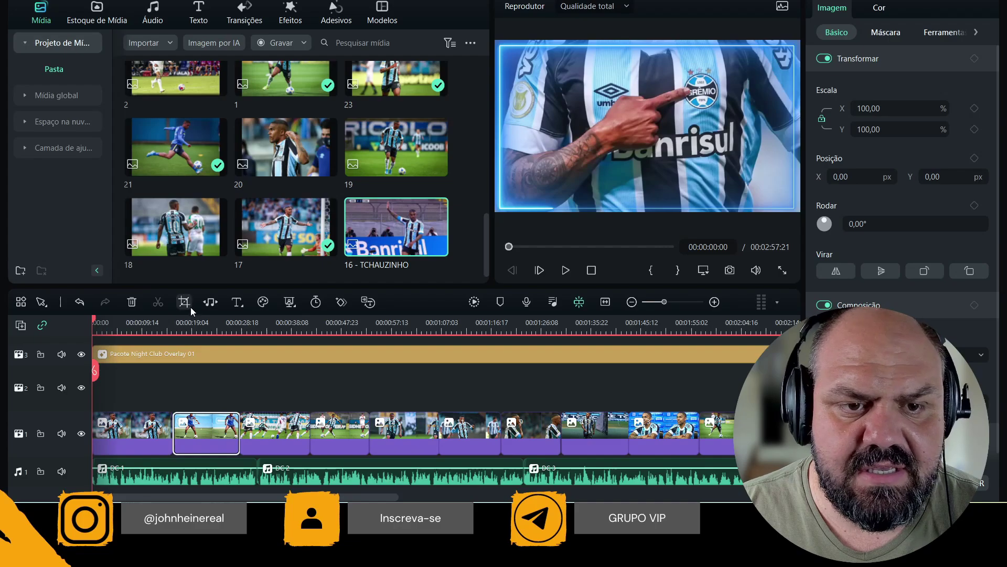
Crop image 15 to 16:9 and give it a pan-and-zoom that ends close on the ball
click(189, 306)
click(178, 392)
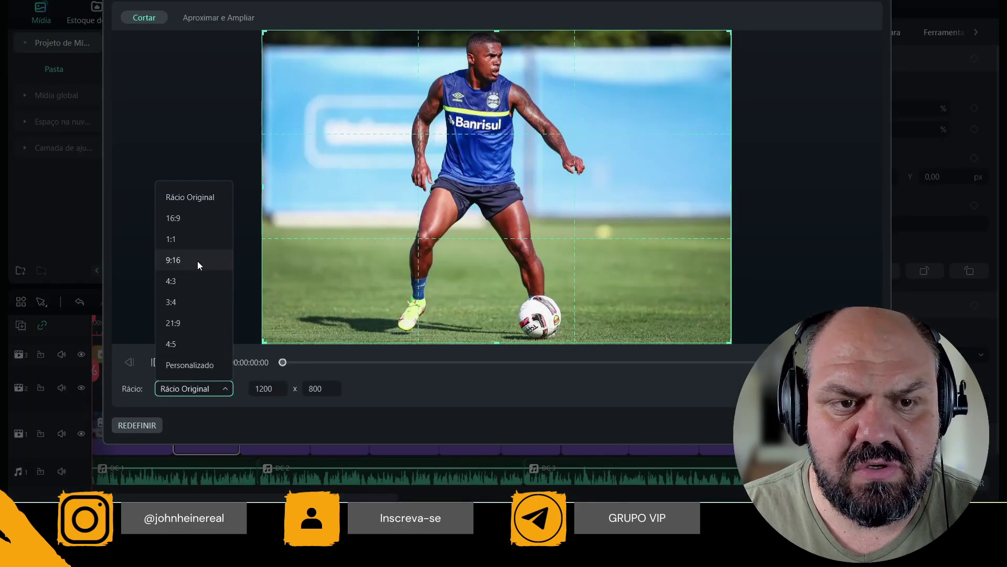
click(196, 219)
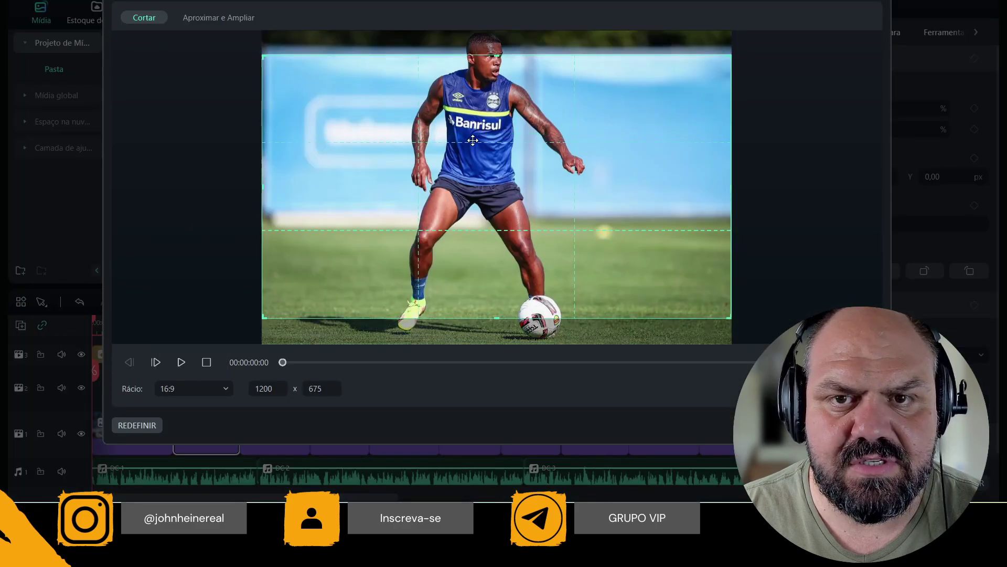
click(225, 22)
drag(530, 181, 546, 265)
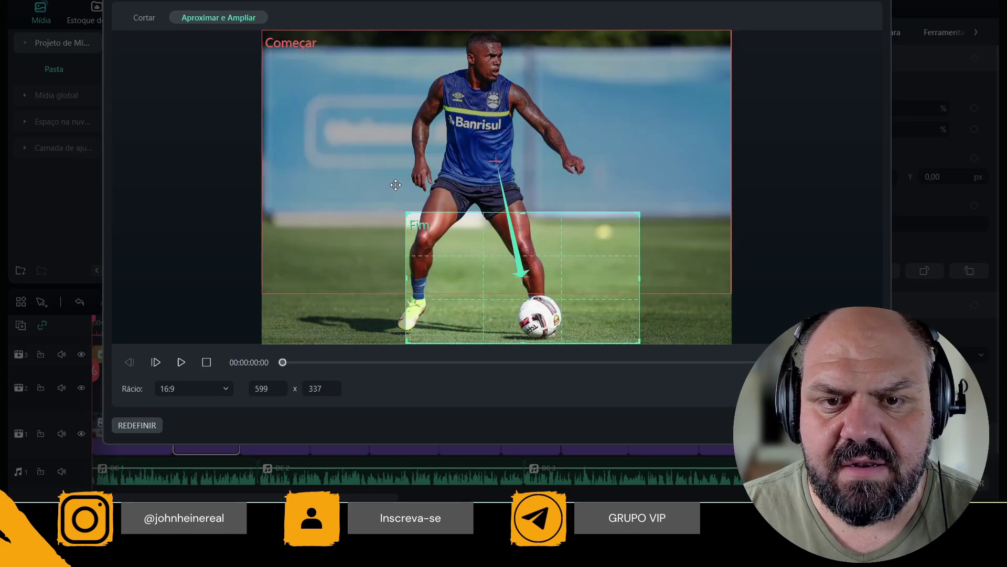
drag(407, 214, 475, 257)
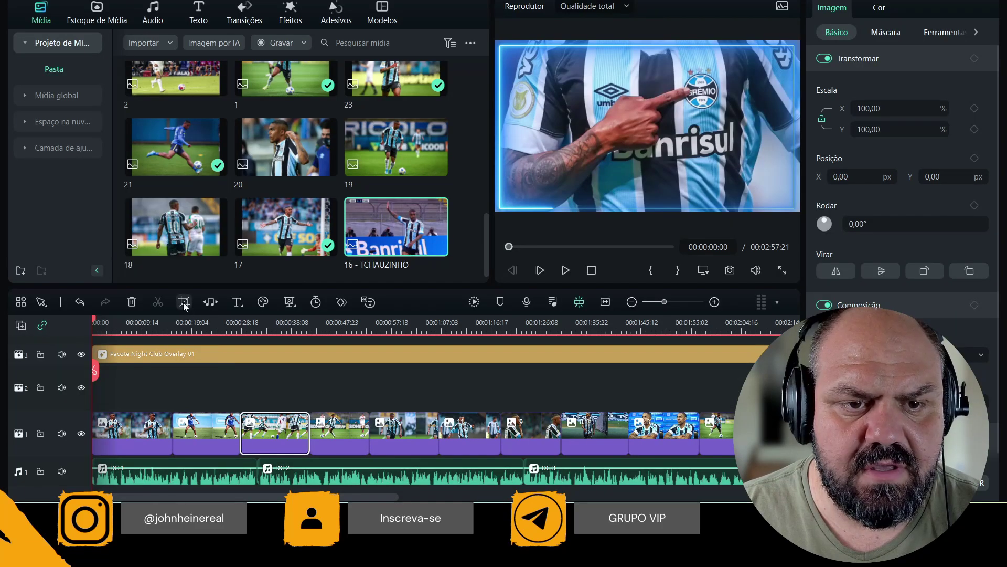
Apply pan-and-zoom moves to images 14, 13 and 12, with image 13 cropped to 16:9 and zooming out from the ball
click(183, 302)
click(244, 19)
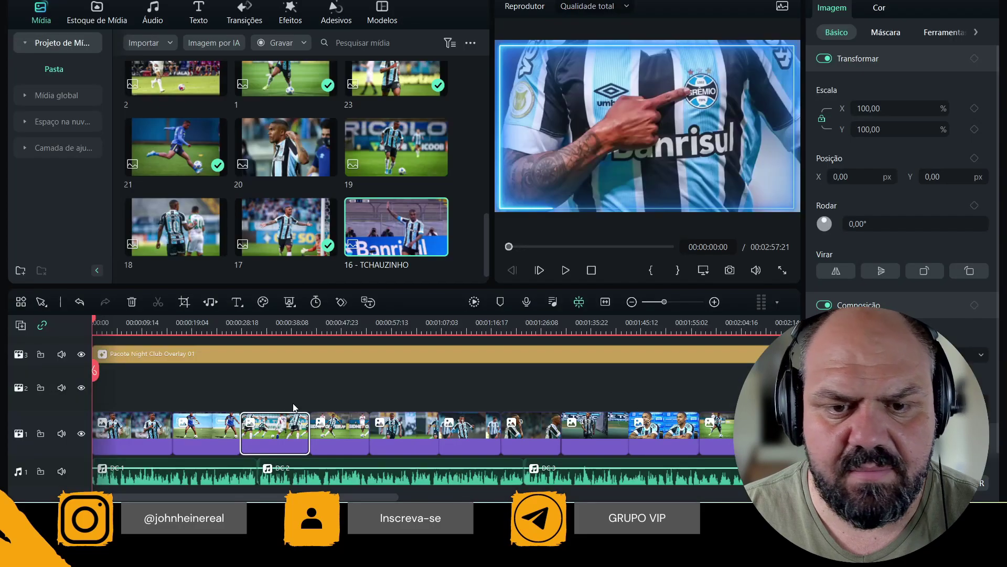
click(340, 433)
click(183, 303)
click(195, 388)
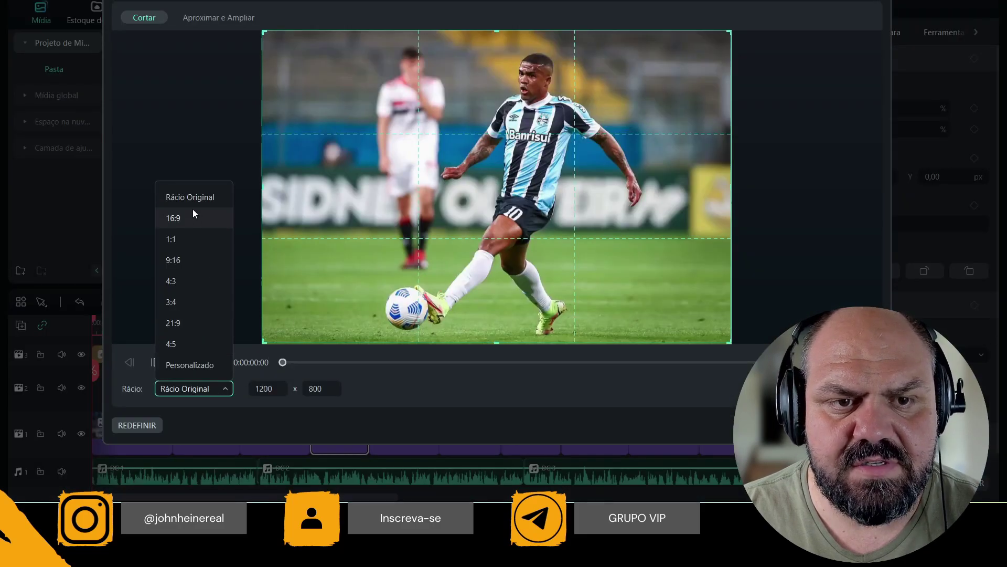
click(193, 209)
click(218, 17)
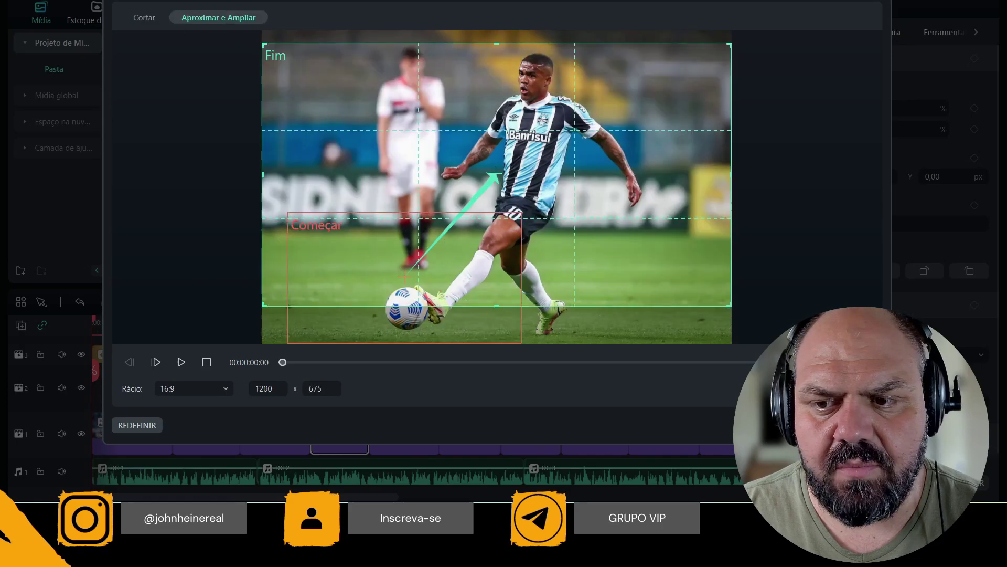
click(854, 425)
click(395, 447)
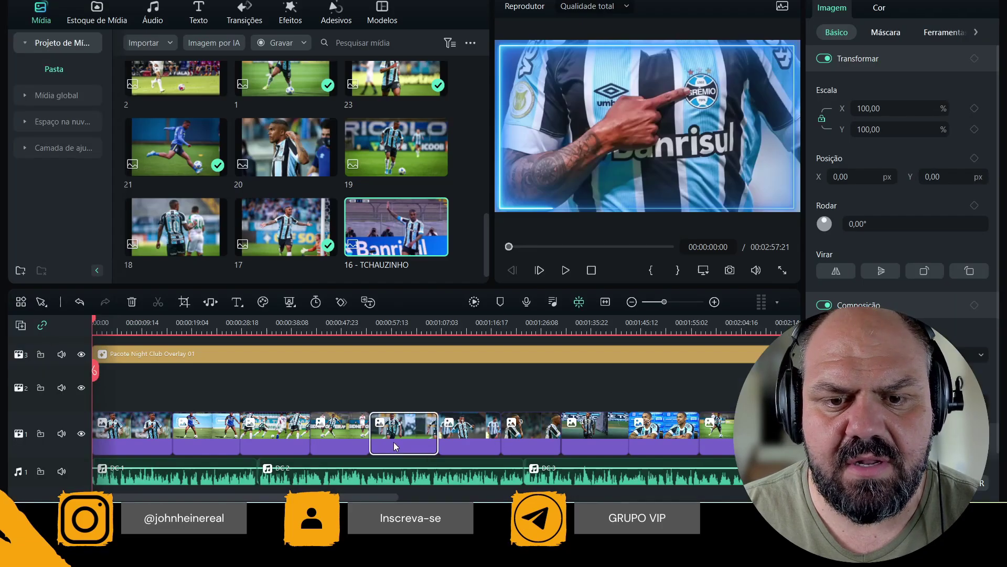
click(193, 315)
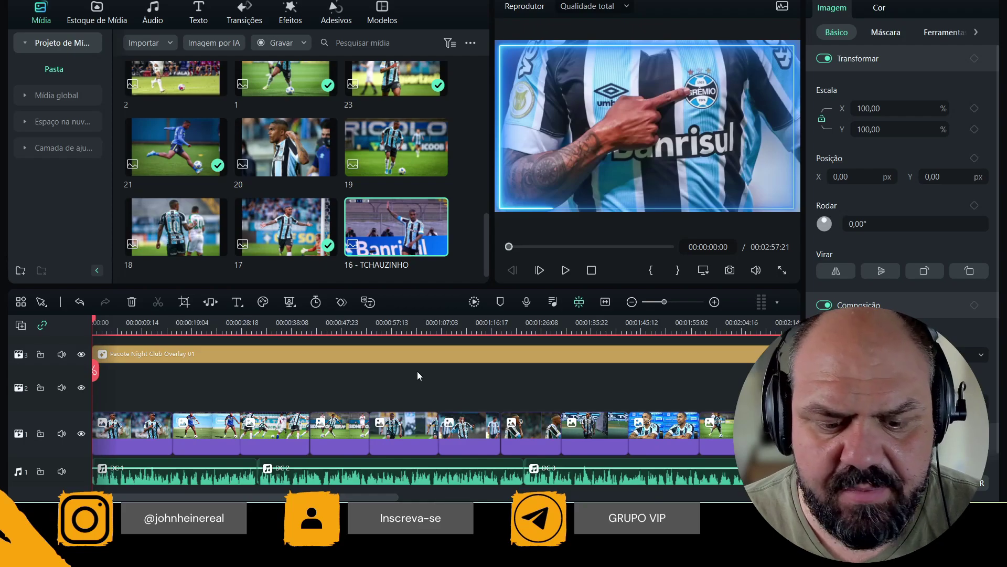
Play the sequence up to about 00:02:23 and place image 16 - TCHAUZINHO on video track 2 from about 00:02:19 to 00:02:27
key(space)
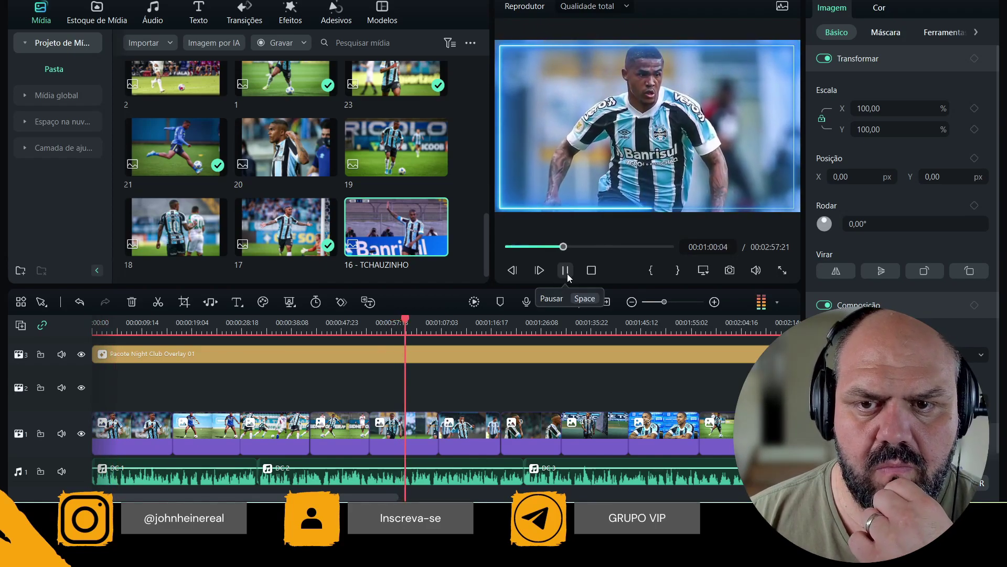
click(566, 273)
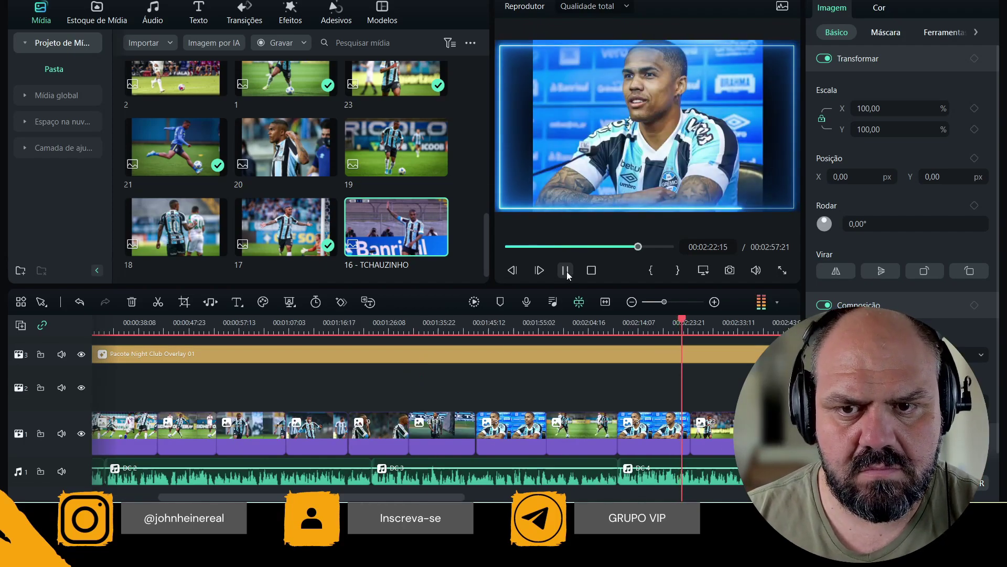
click(566, 270)
drag(396, 225, 656, 388)
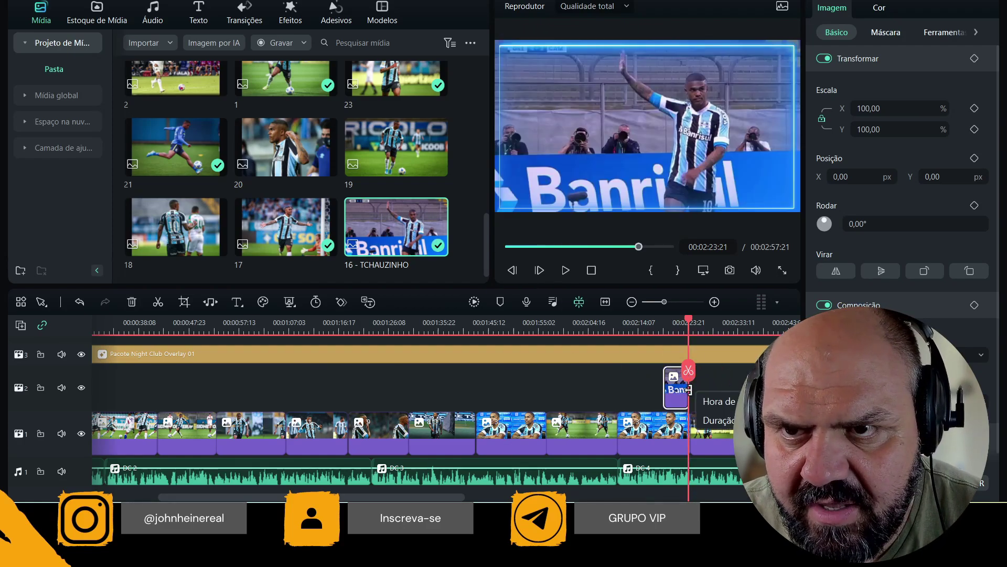
Replace the repeated image 3 clip at 00:02:10:07 on video track 1 with image 20
click(673, 439)
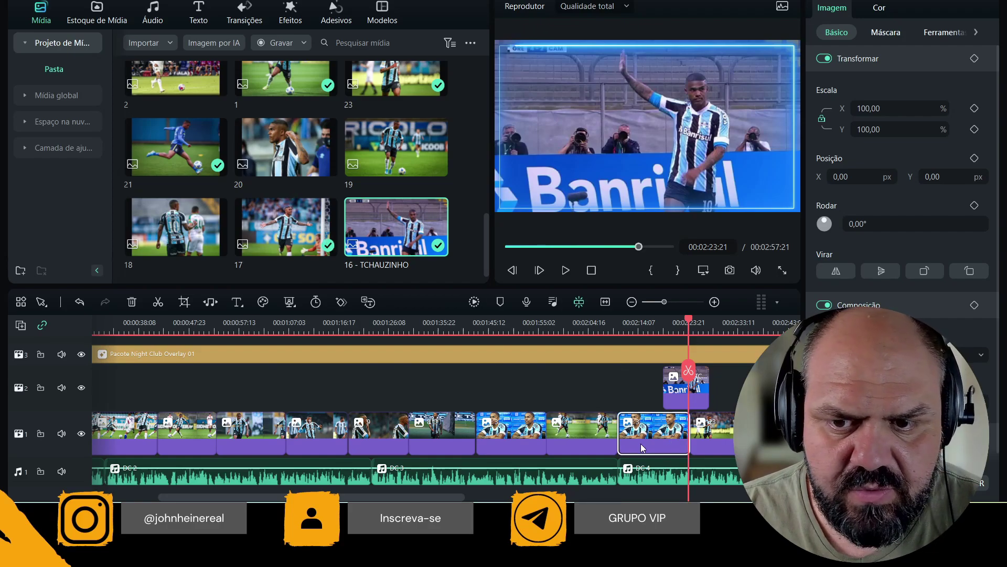
key(Delete)
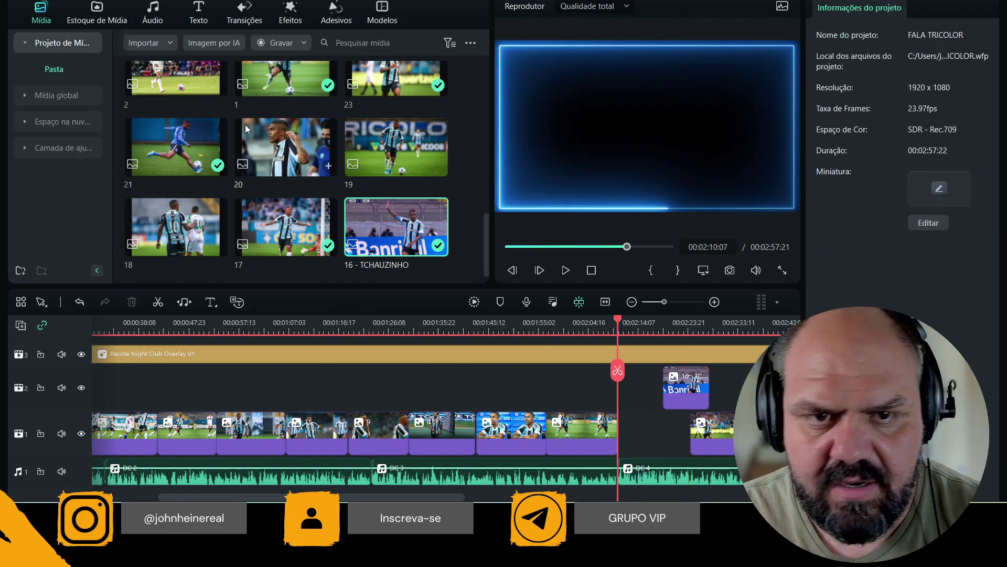
drag(292, 149, 686, 429)
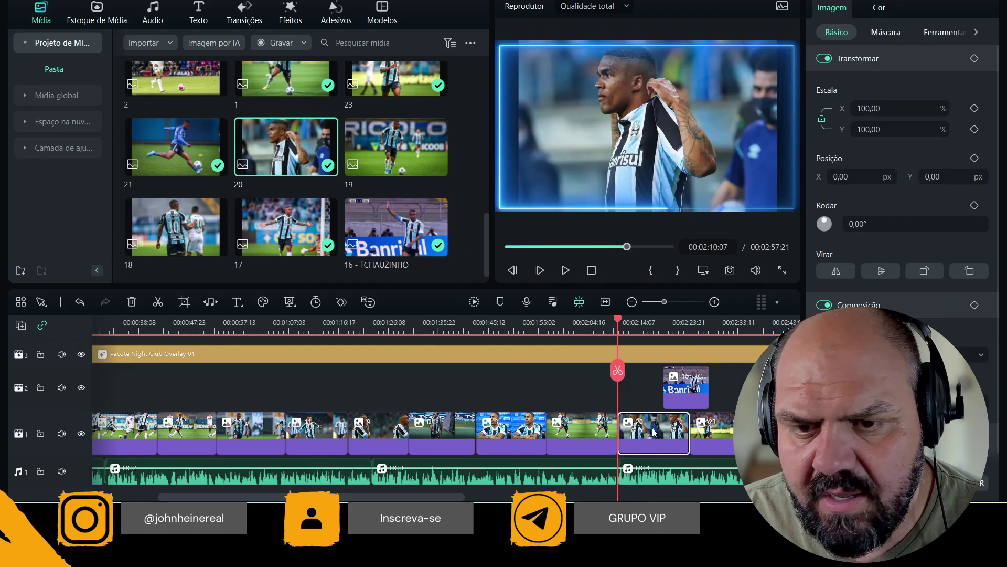
Crop image 20 to 16:9 and apply a pan-and-zoom to it
click(184, 302)
click(193, 388)
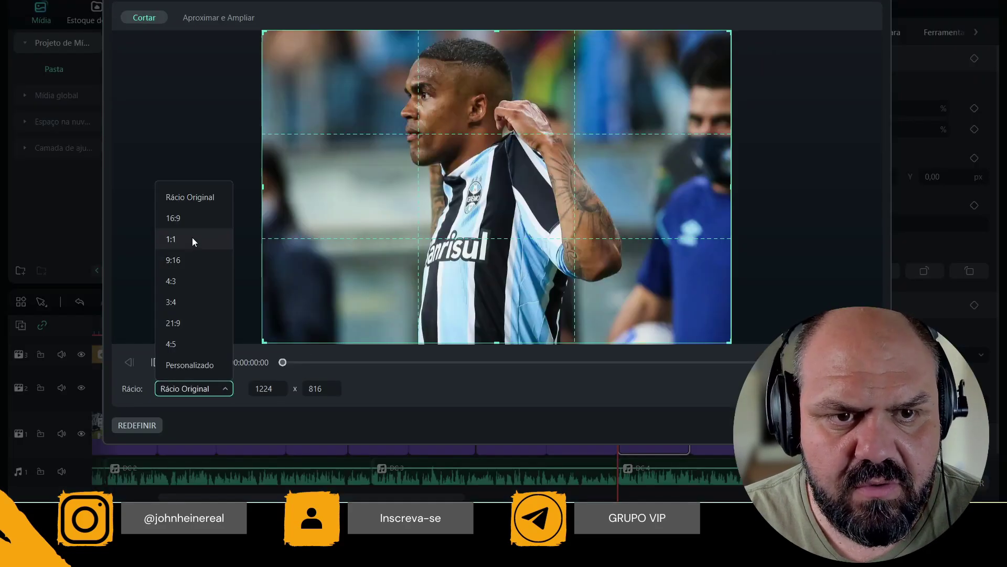
click(178, 218)
click(224, 18)
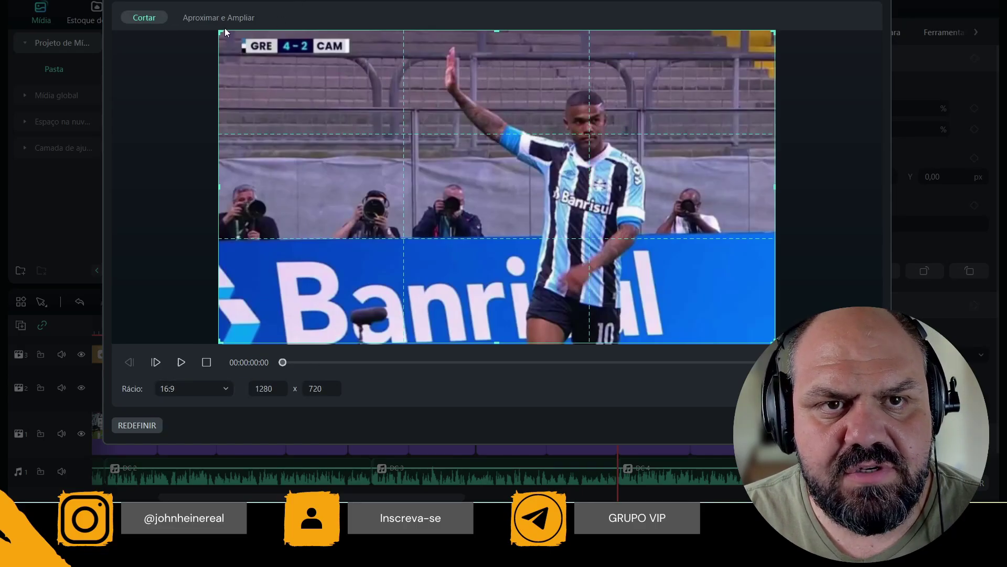
Crop image 16 - TCHAUZINHO to 1185 x 667 and apply a pan-and-zoom ending on the player's face and raised hand
drag(219, 31, 290, 70)
drag(550, 112, 560, 86)
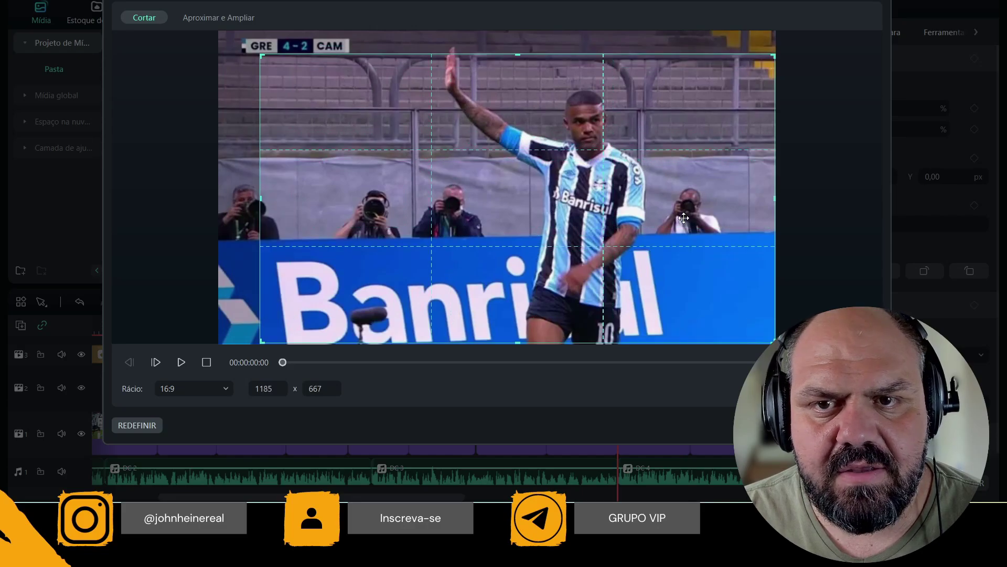
drag(683, 217, 694, 187)
click(210, 18)
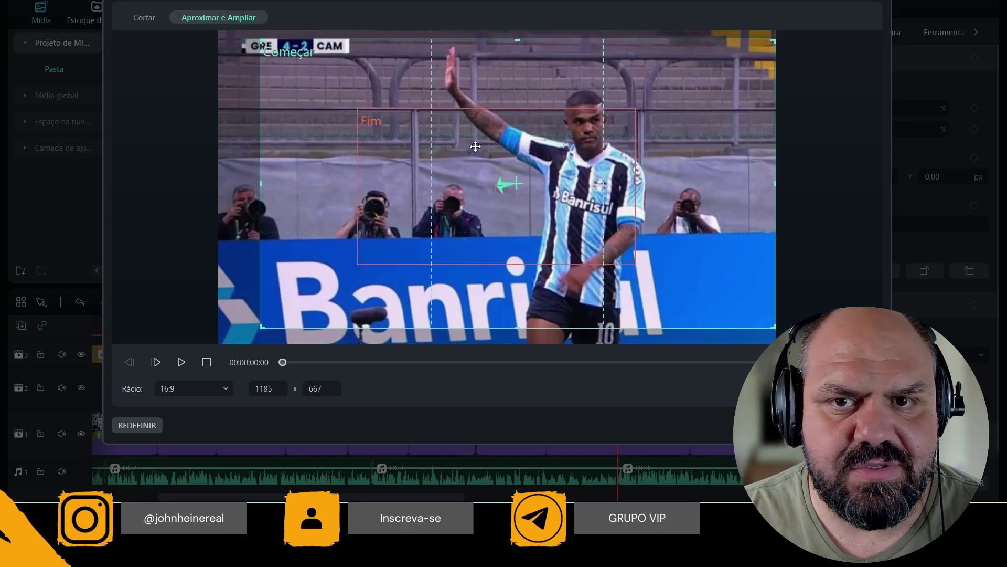
drag(551, 207, 608, 145)
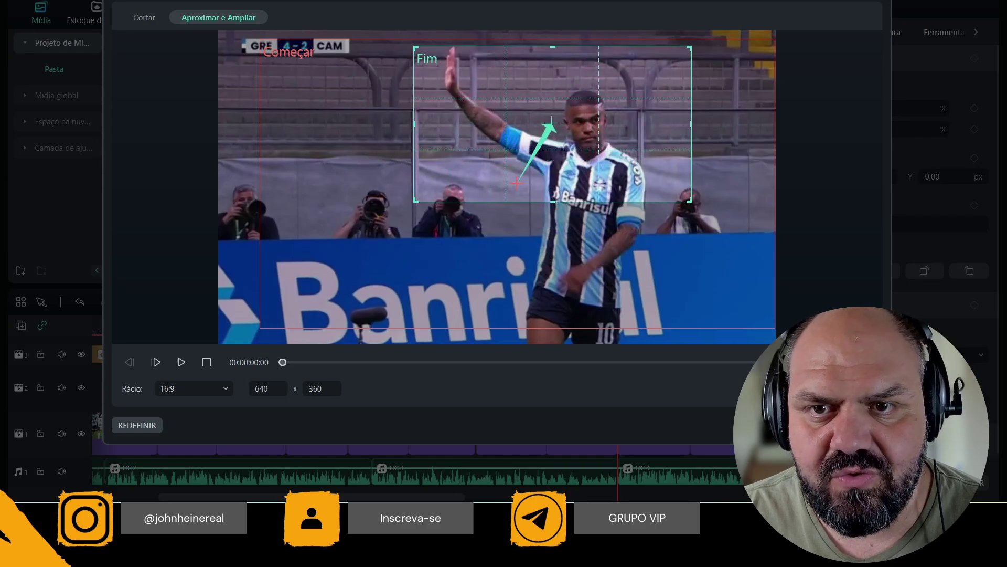
click(854, 424)
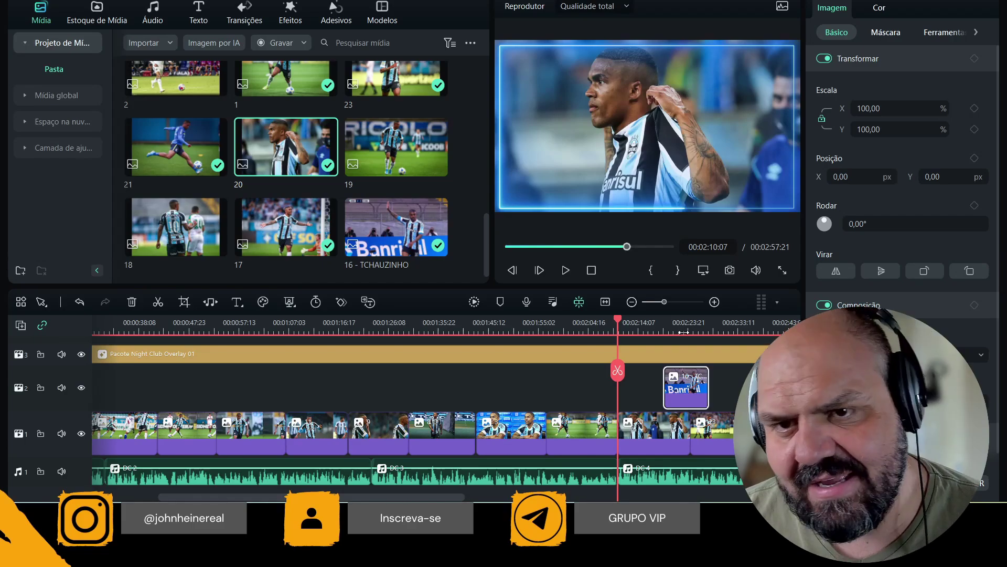
Play the sequence from 00:02:10:07 to about 00:02:34 to review the new images
key(space)
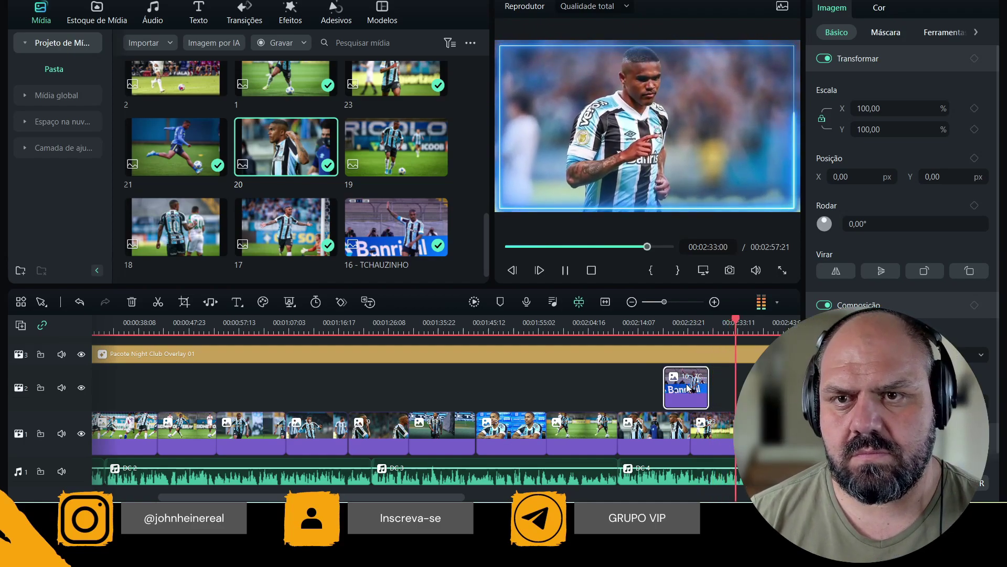
key(space)
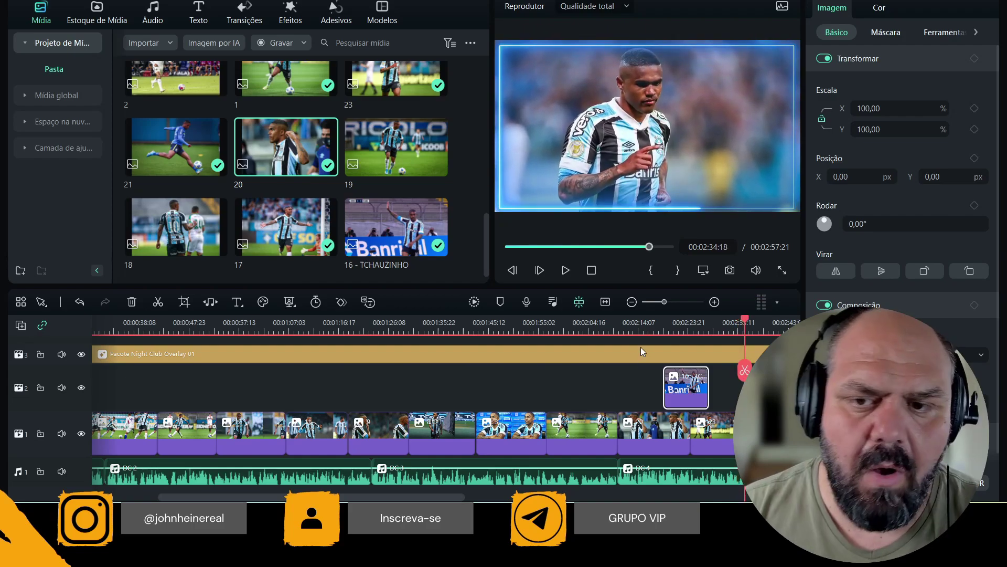
Add an Elemento do Pacote de Cont... transition to the cut shortly after 00:02:34:18 on video track 1
scroll(642, 362, down, 2)
click(247, 18)
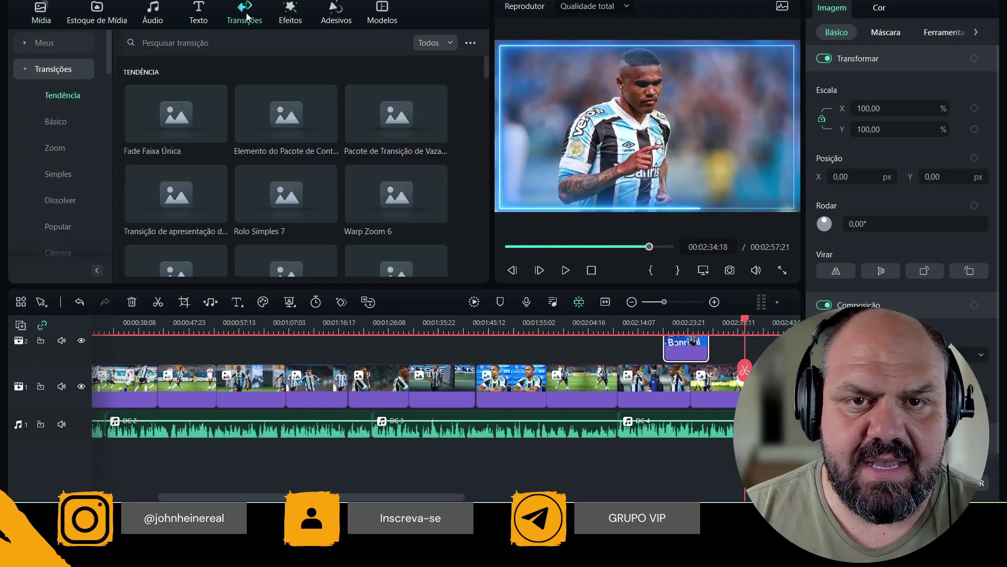
drag(204, 120, 745, 393)
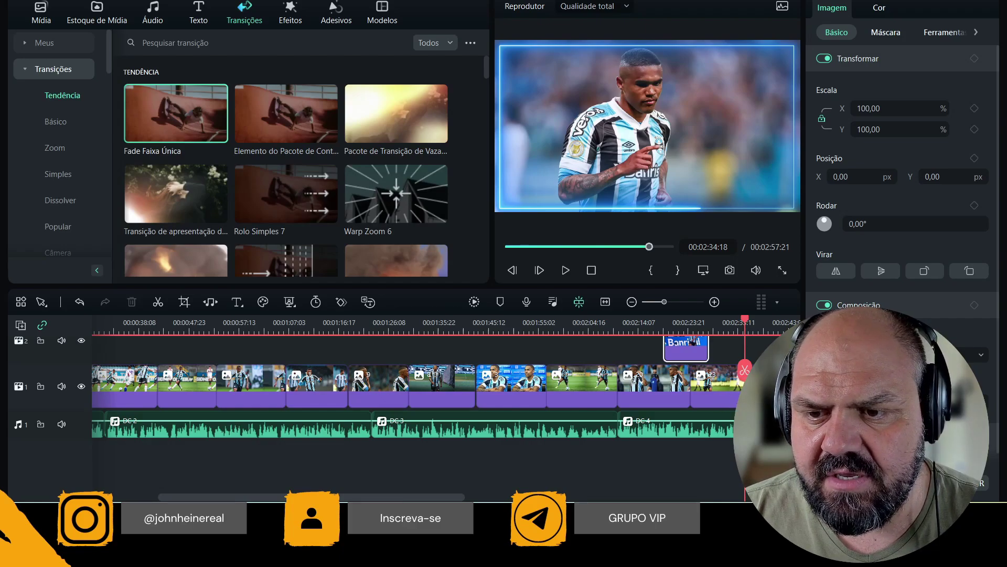
mouse_move(745, 393)
mouse_down()
mouse_move(232, 146)
mouse_move(644, 375)
mouse_move(745, 394)
mouse_move(762, 387)
mouse_up()
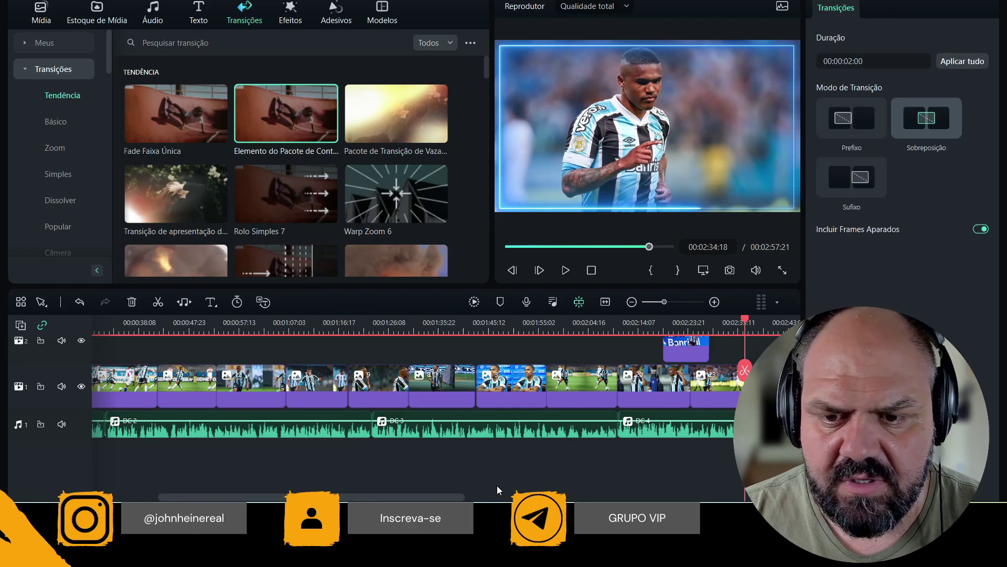
Add Warp Zoom 6 to the cut at about 00:02:10 and Rolo Simples 7 to the one at about 00:01:42 on video track 1
drag(436, 497, 563, 497)
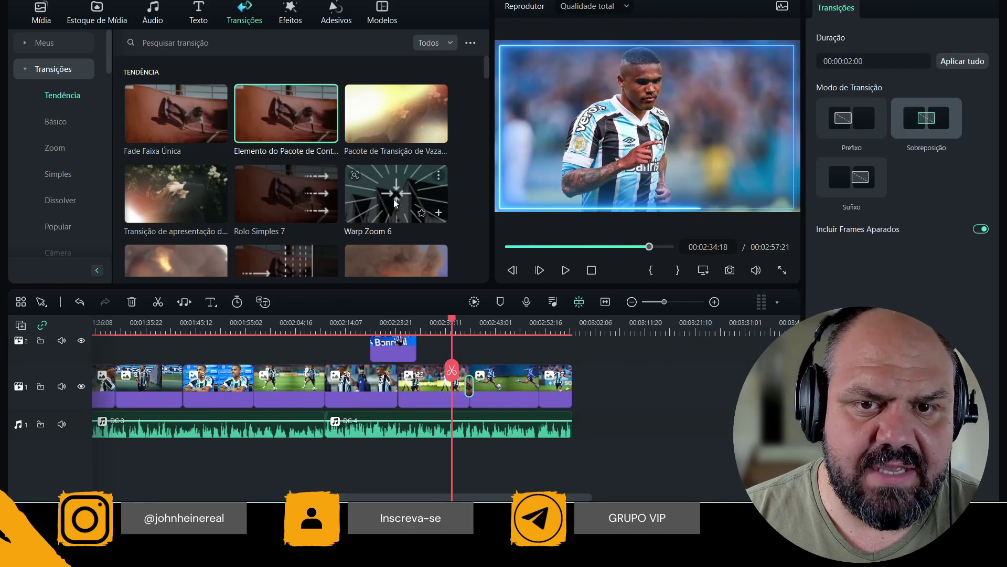
mouse_move(396, 204)
mouse_down()
mouse_move(543, 362)
mouse_move(376, 412)
mouse_move(401, 396)
mouse_move(329, 402)
mouse_up()
scroll(320, 205, down, 2)
mouse_move(286, 105)
mouse_down()
mouse_move(249, 400)
mouse_move(182, 399)
mouse_up()
Add the Elemento do Pacote de Cont... transition to the cuts at about 00:01:18 and 00:00:41 on video track 1
drag(433, 499, 301, 499)
scroll(336, 399, up, 2)
scroll(380, 126, up, 2)
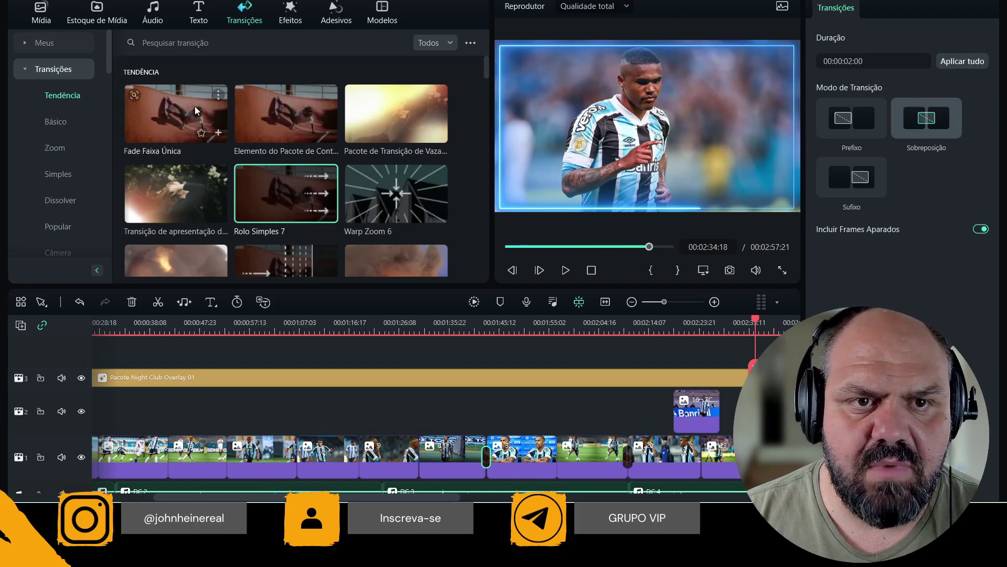
drag(260, 109, 358, 455)
drag(307, 127, 169, 445)
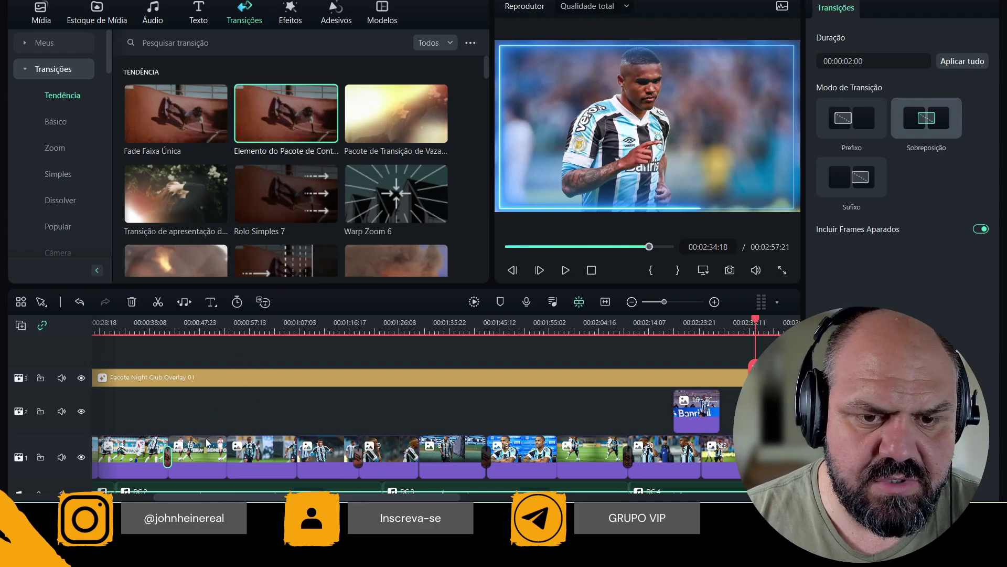
Add a Transição VFX Explosão de F... transition to video track 1 and place it on the first cut, at about 00:00:15
scroll(367, 199, down, 3)
mouse_move(401, 213)
mouse_down()
mouse_move(289, 474)
mouse_move(227, 461)
mouse_up()
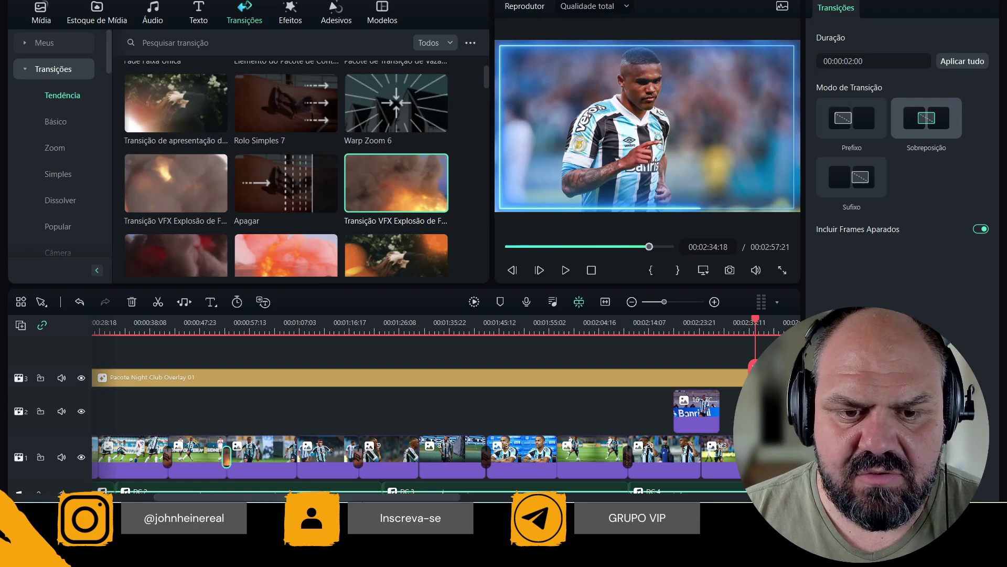
drag(228, 460, 45, 462)
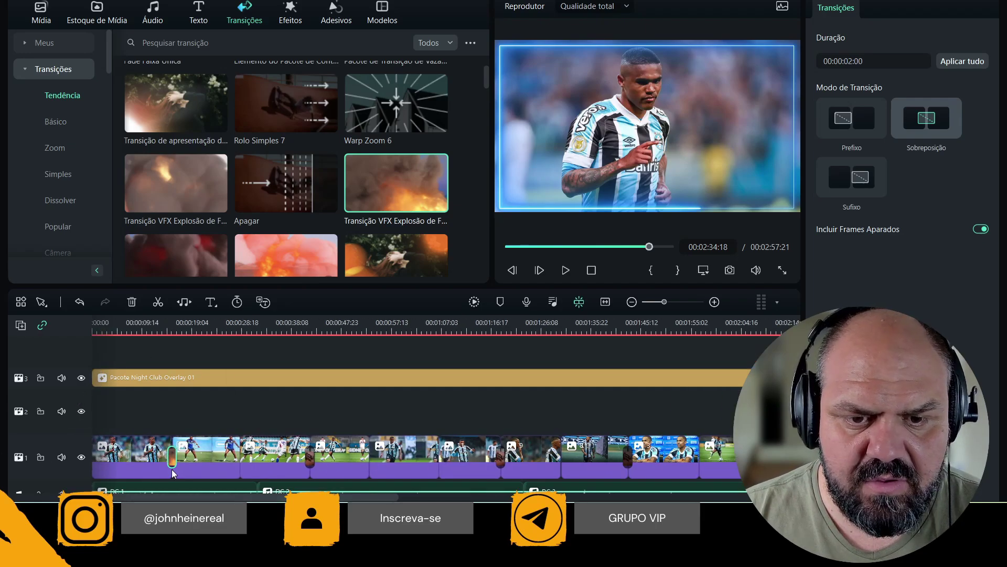
Add Elemento do Pacote de Cont... to the cut at about 00:00:28 and Fade Faixa Única to the one at about 00:01:06
scroll(304, 182, up, 3)
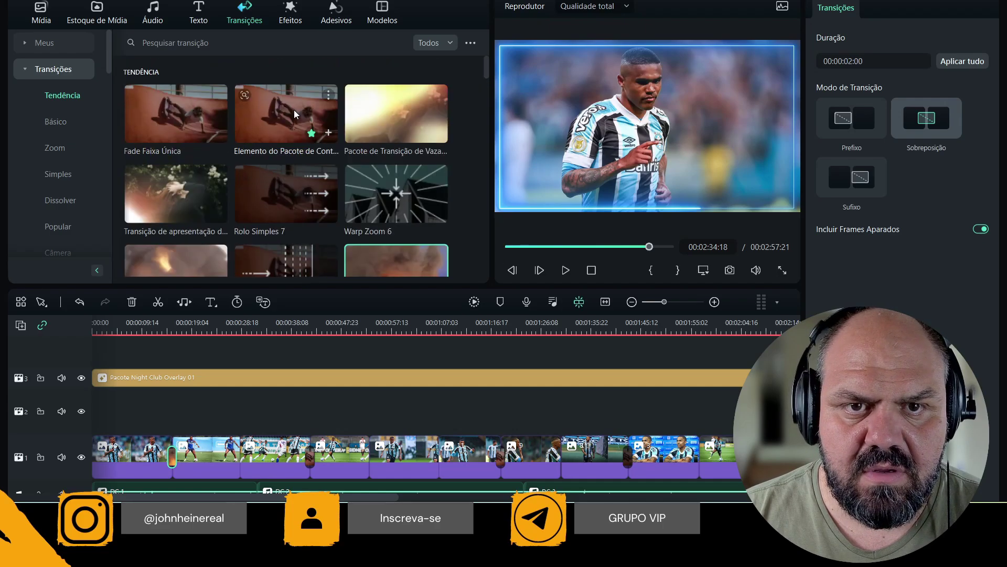
mouse_move(286, 113)
mouse_down()
mouse_move(294, 467)
mouse_move(239, 466)
mouse_up()
mouse_move(175, 113)
mouse_down()
mouse_move(397, 384)
mouse_move(438, 464)
mouse_up()
Return the playhead to the start of the sequence
click(94, 325)
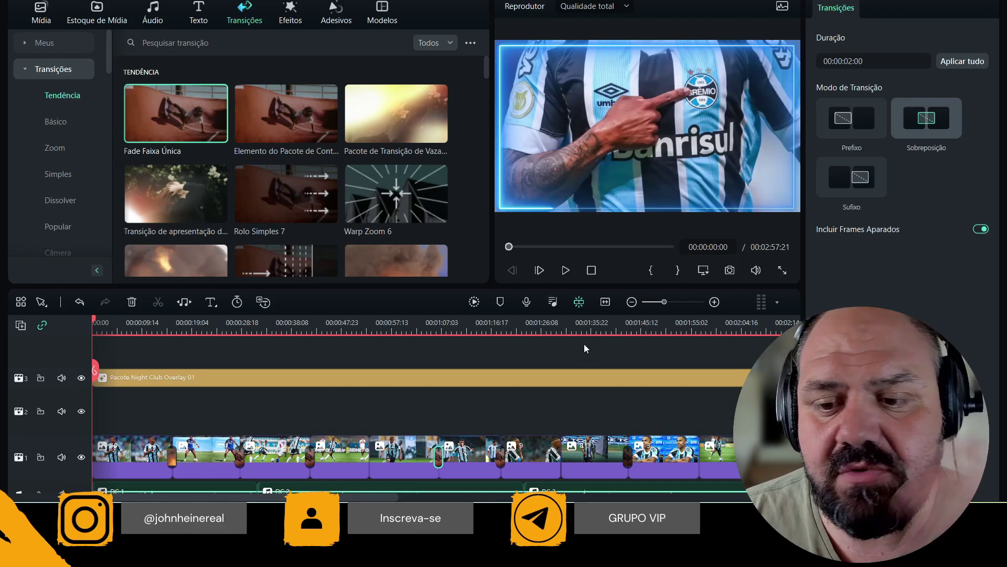
scroll(533, 345, up, 1)
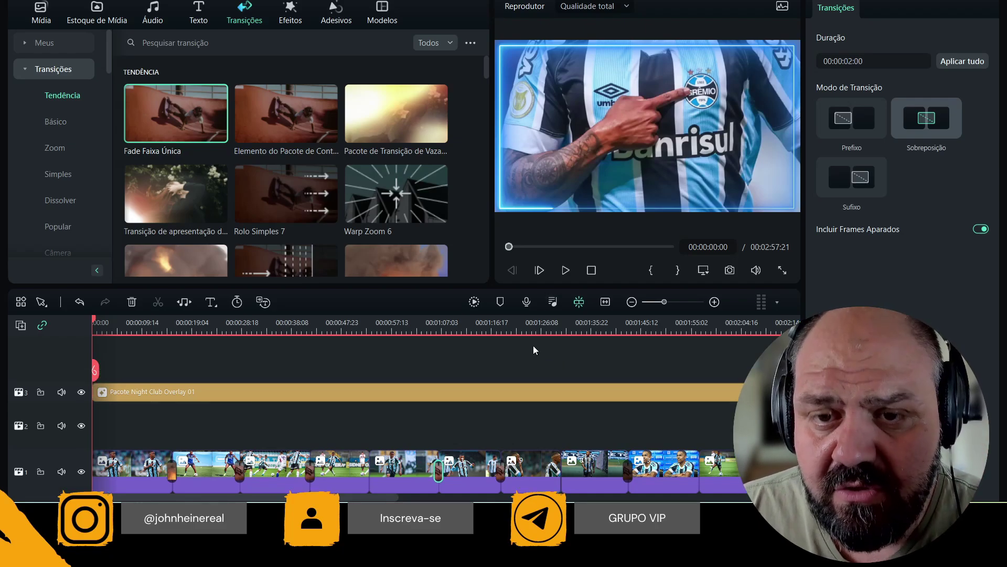